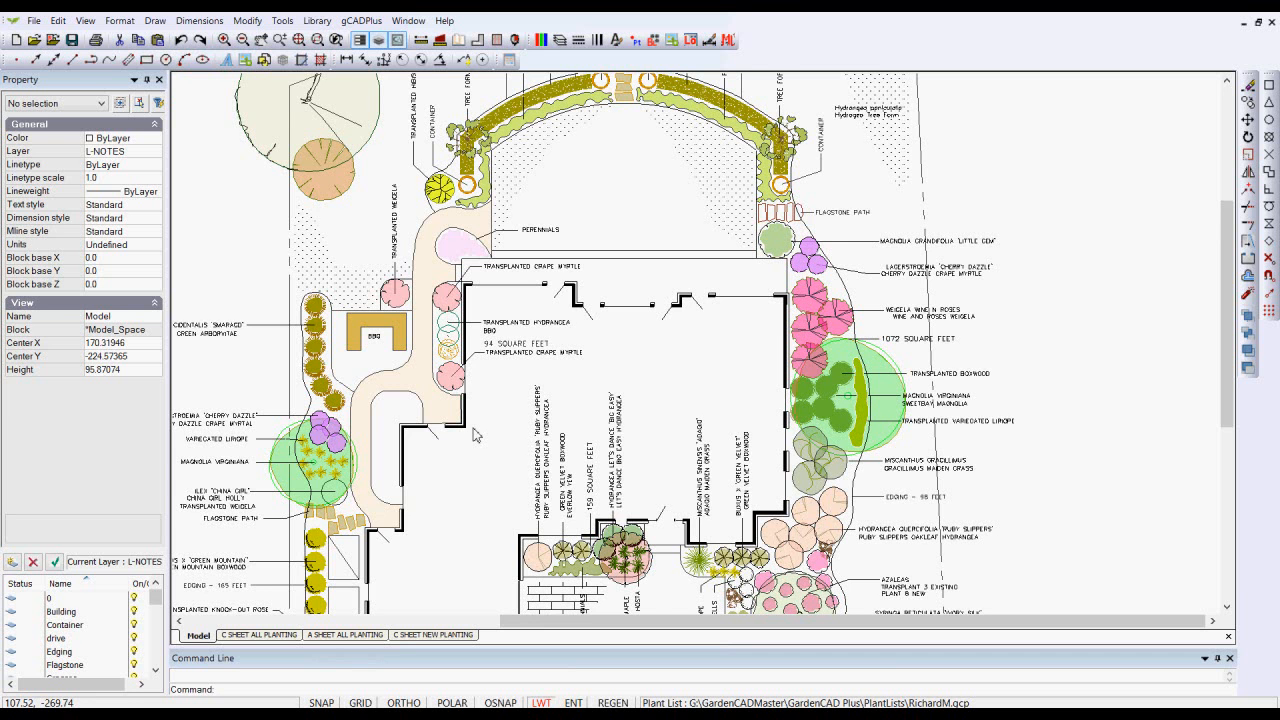
# - Start a PDF export of the C SHEET ALL PLANTING layout at High level, with a window around the whole sheet
pyautogui.click(258, 635)
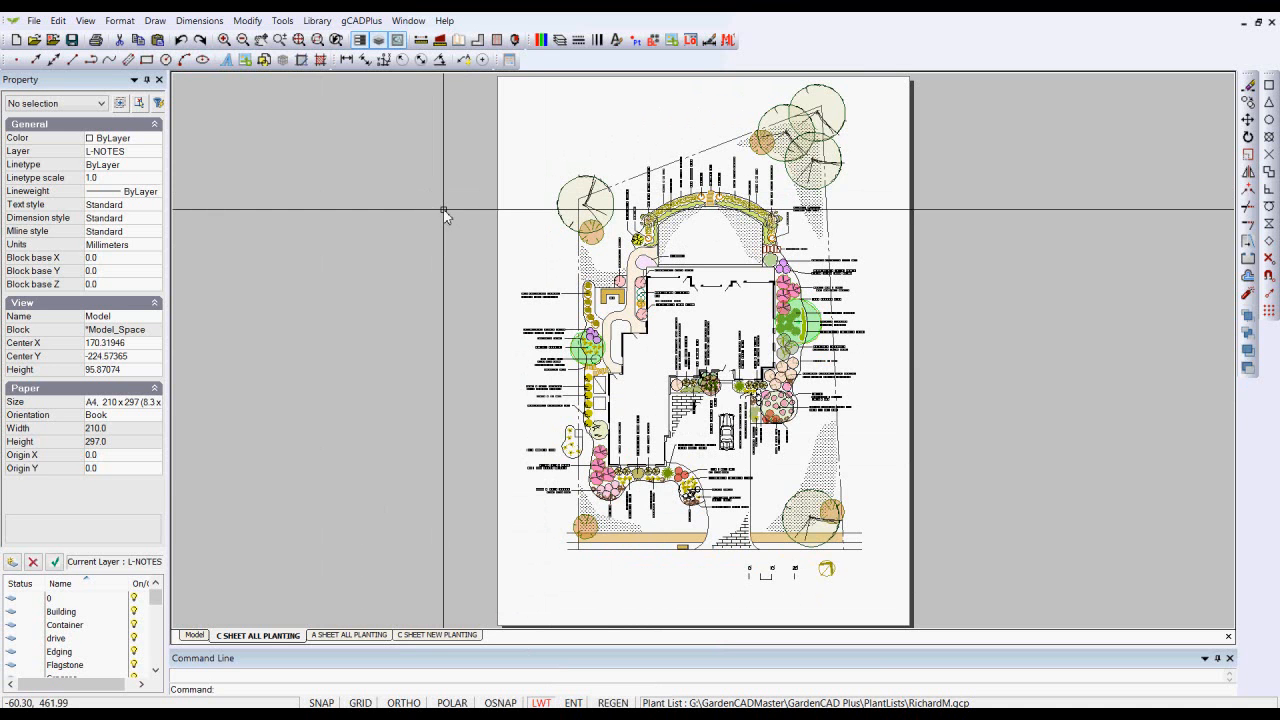
pyautogui.click(34, 21)
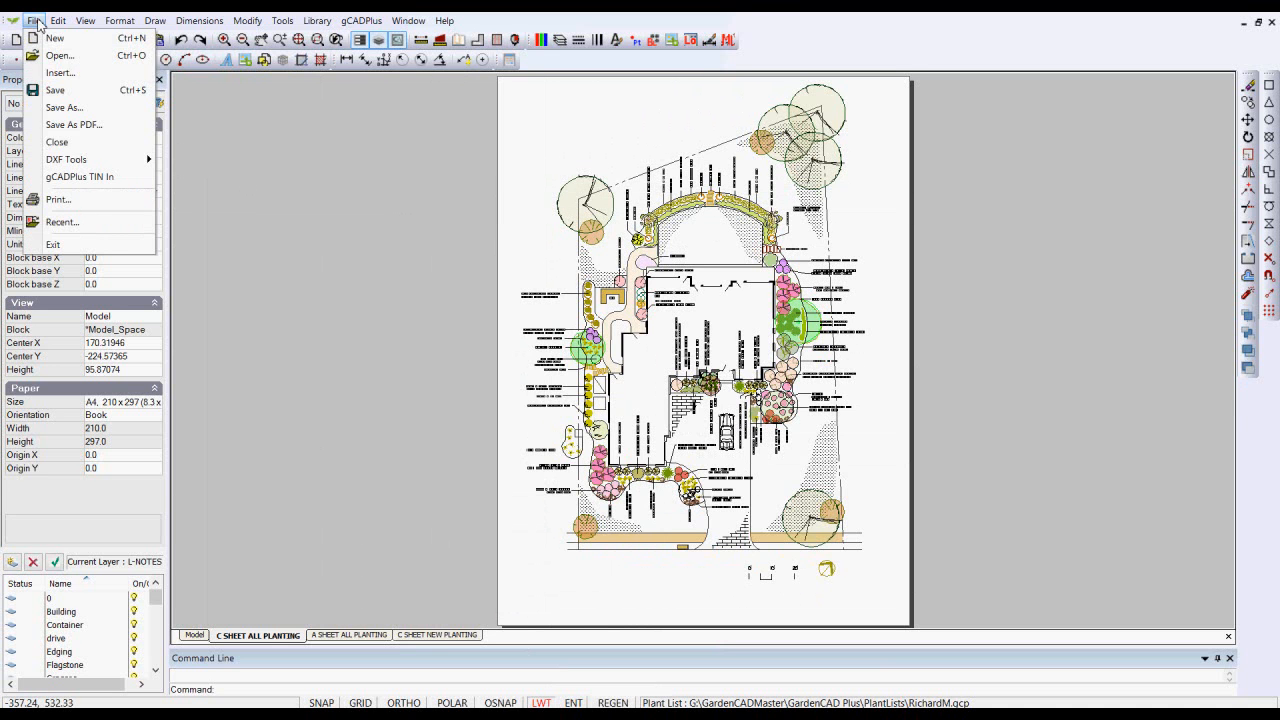
pyautogui.click(84, 125)
pyautogui.click(678, 328)
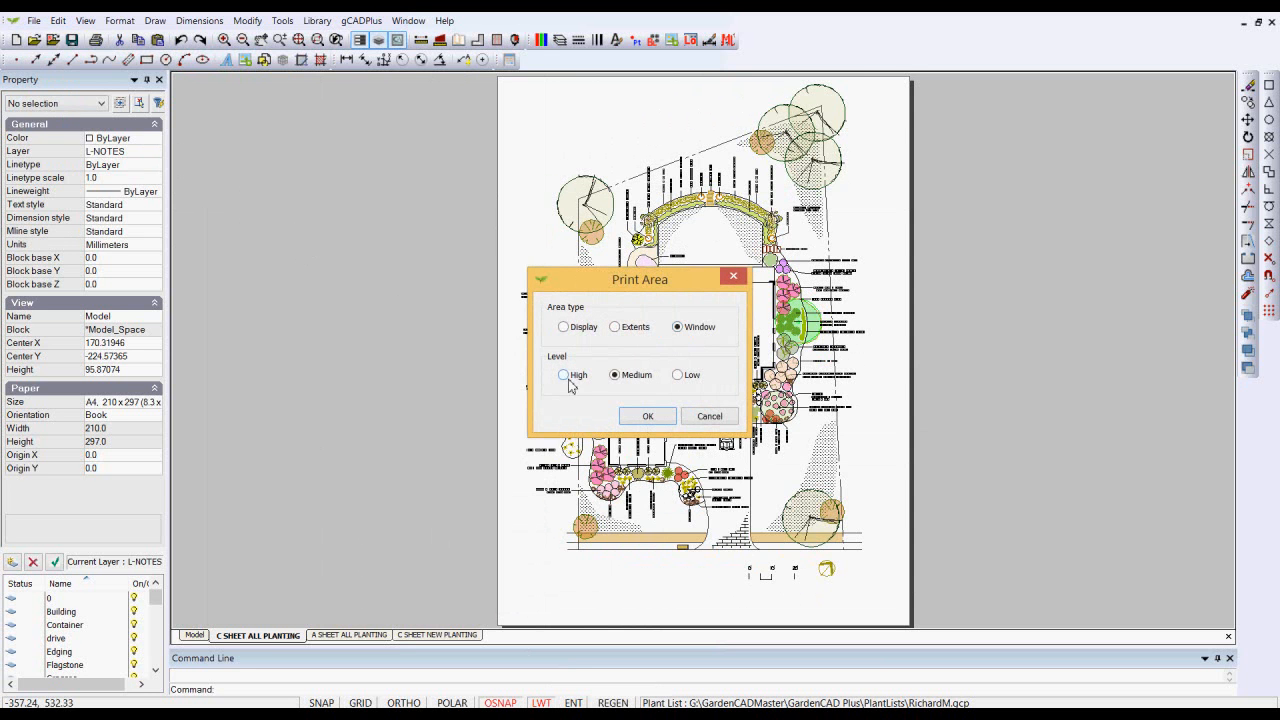
pyautogui.click(647, 416)
pyautogui.click(510, 80)
pyautogui.click(903, 609)
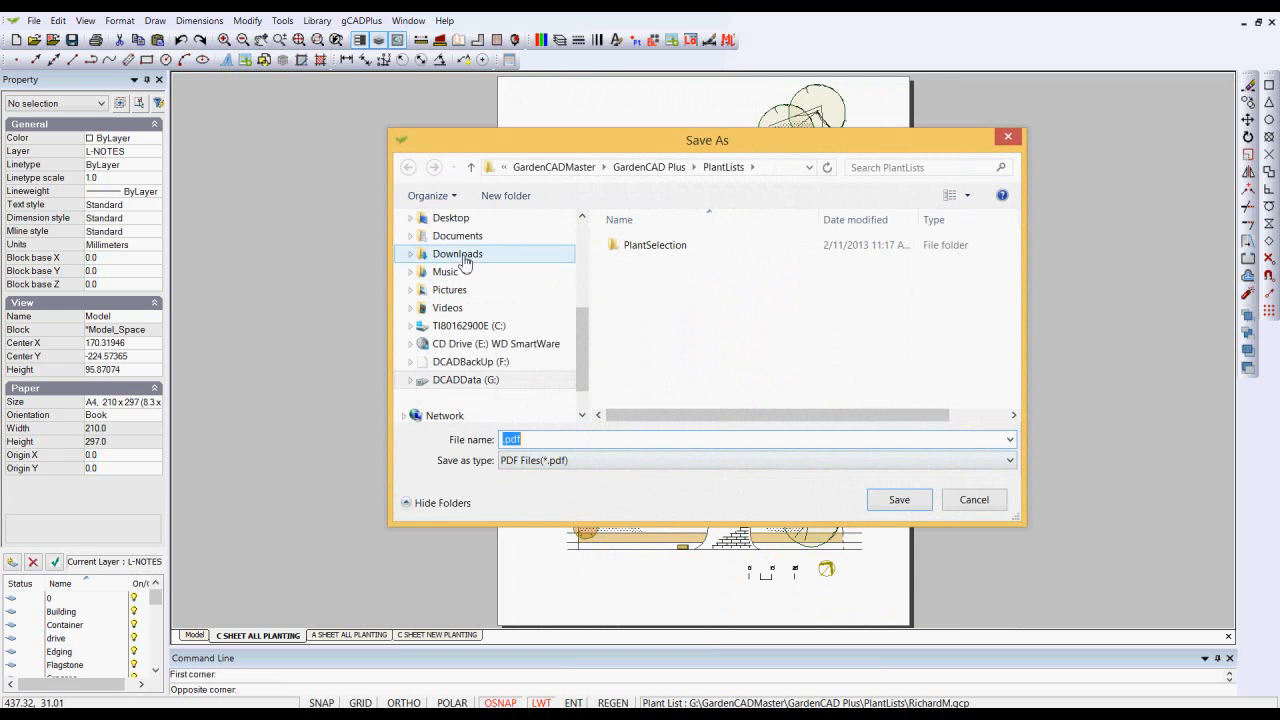
# - Save the PDF to the Desktop as LiteCAD drawing.pdf, overwriting the existing file
pyautogui.click(449, 222)
pyautogui.click(760, 292)
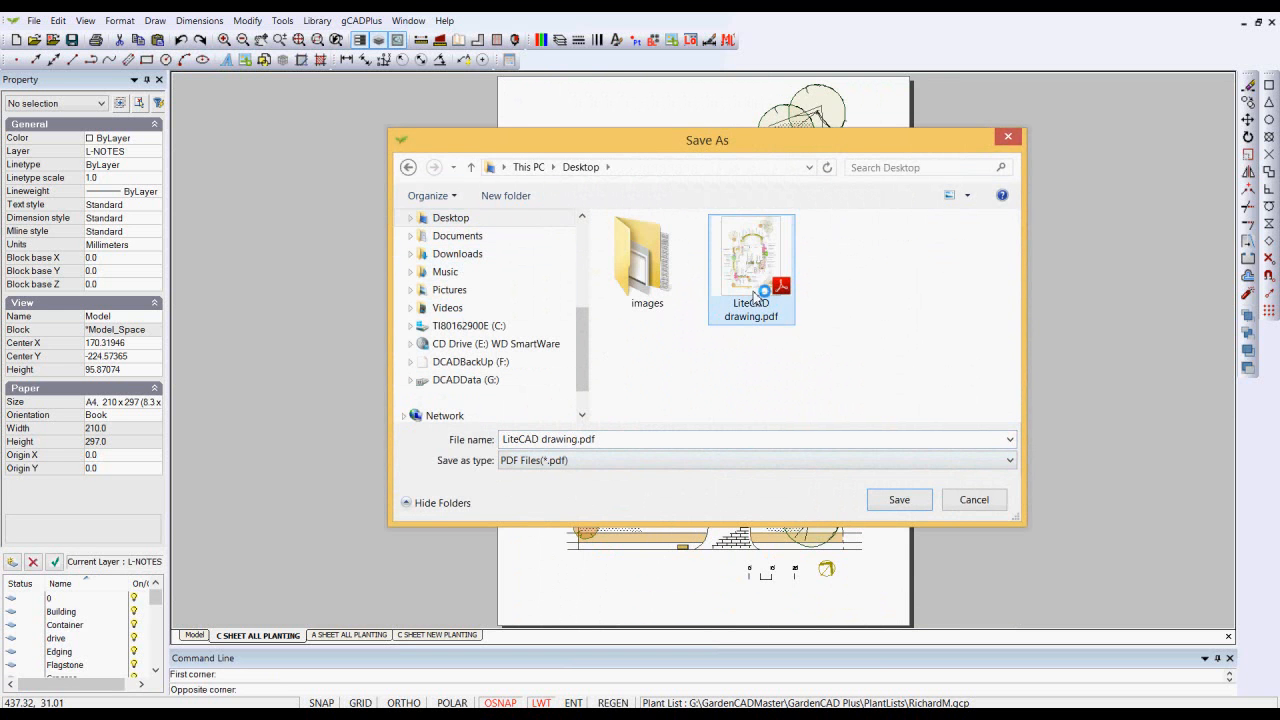
pyautogui.click(897, 501)
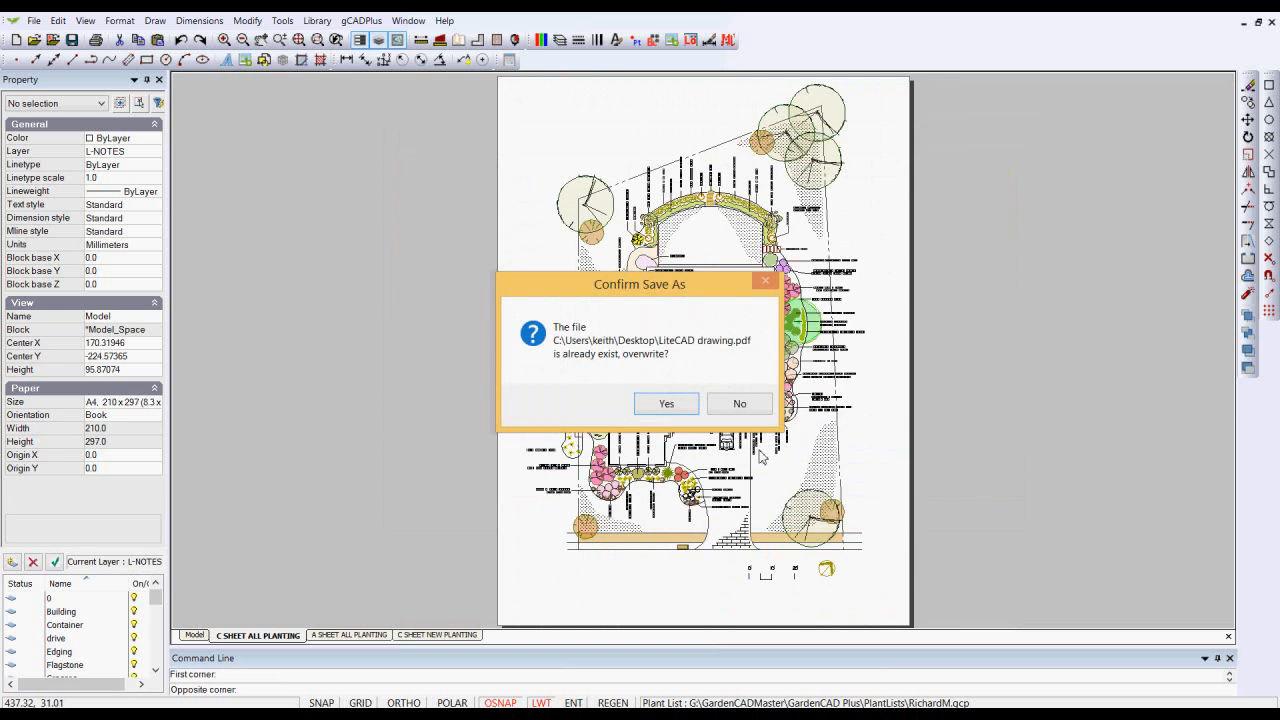
pyautogui.click(667, 400)
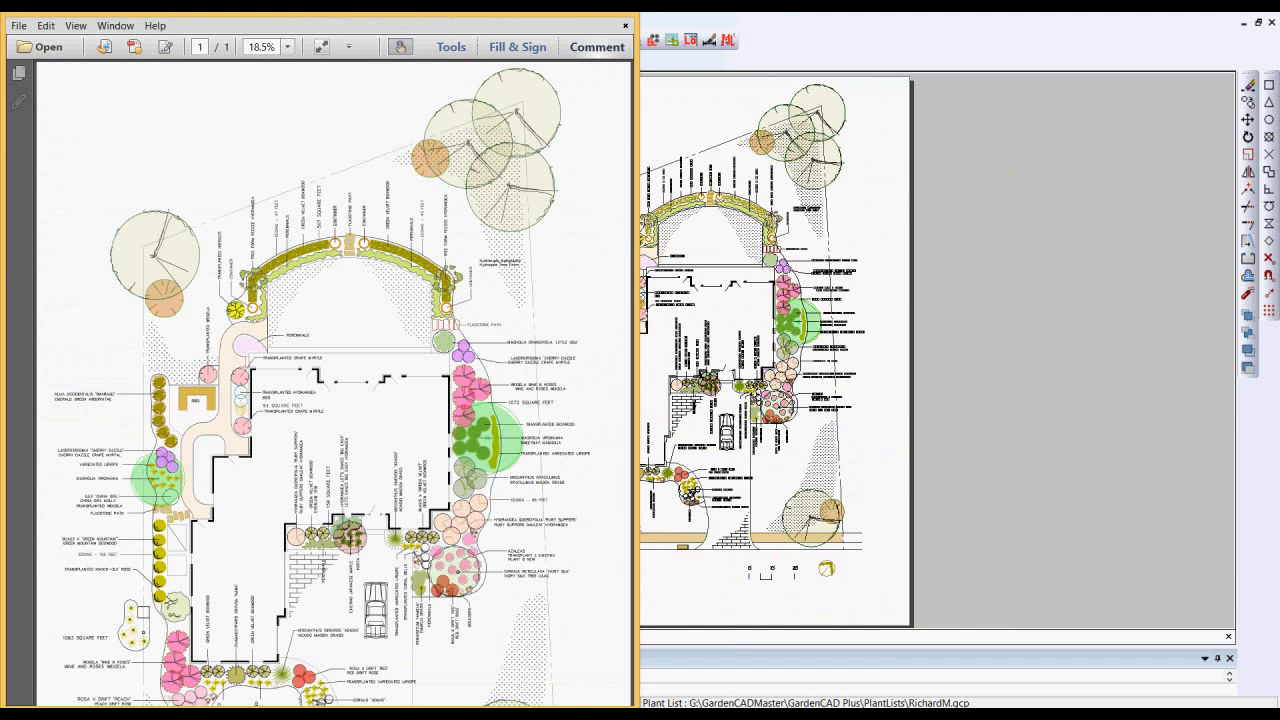
# - Examine the linework in the exported PDF full screen, then return to the drawing without closing it
pyautogui.press('super+Up')
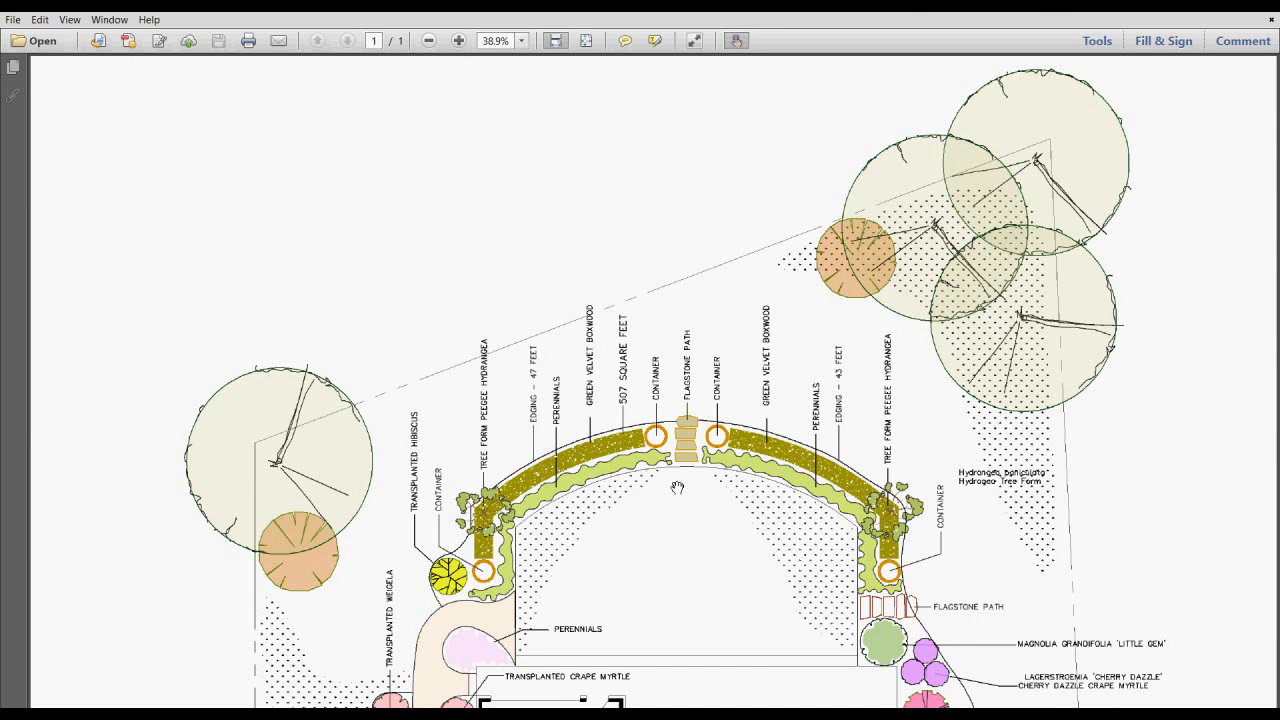
pyautogui.scroll(-4, 690, 488)
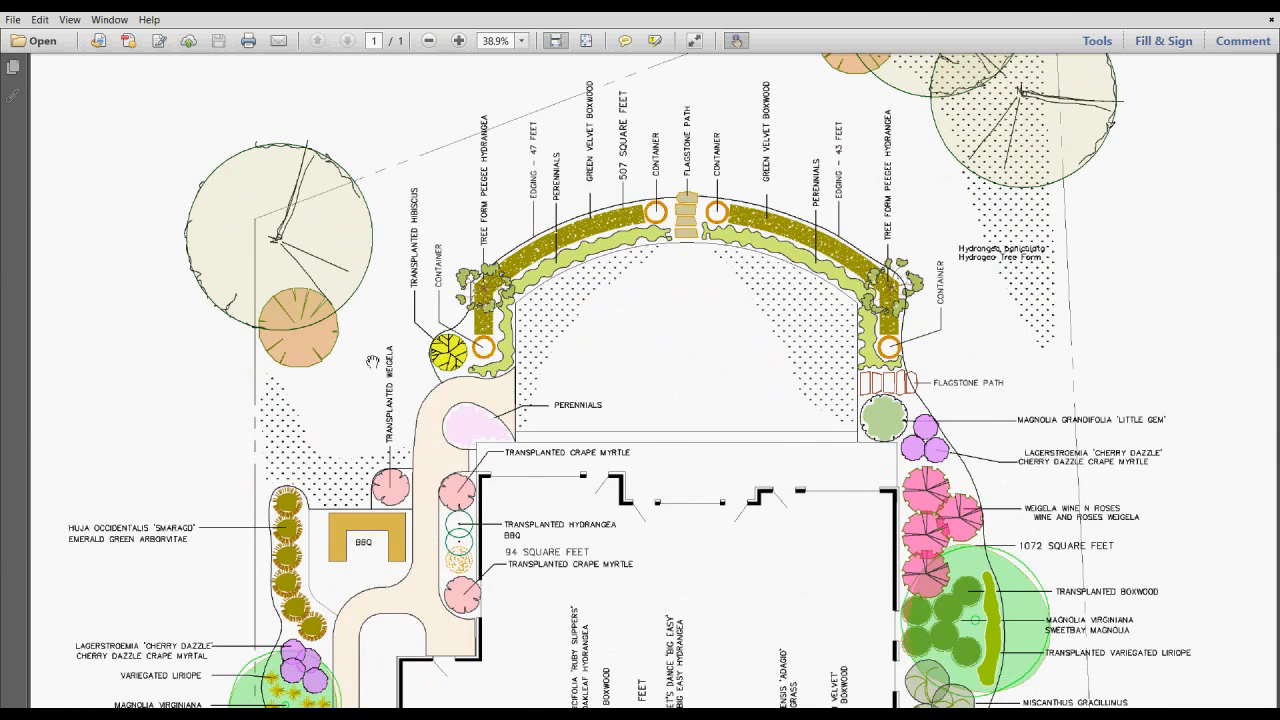
pyautogui.scroll(1, 640, 358)
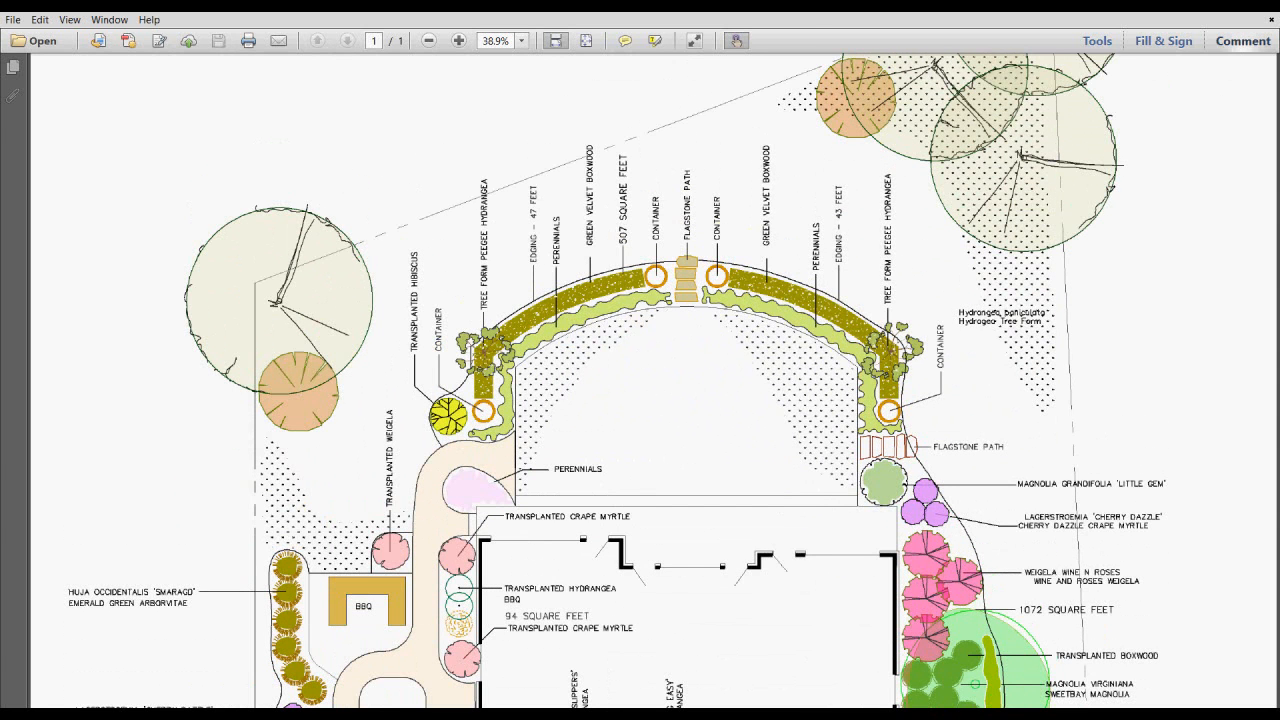
pyautogui.moveTo(1276, 14)
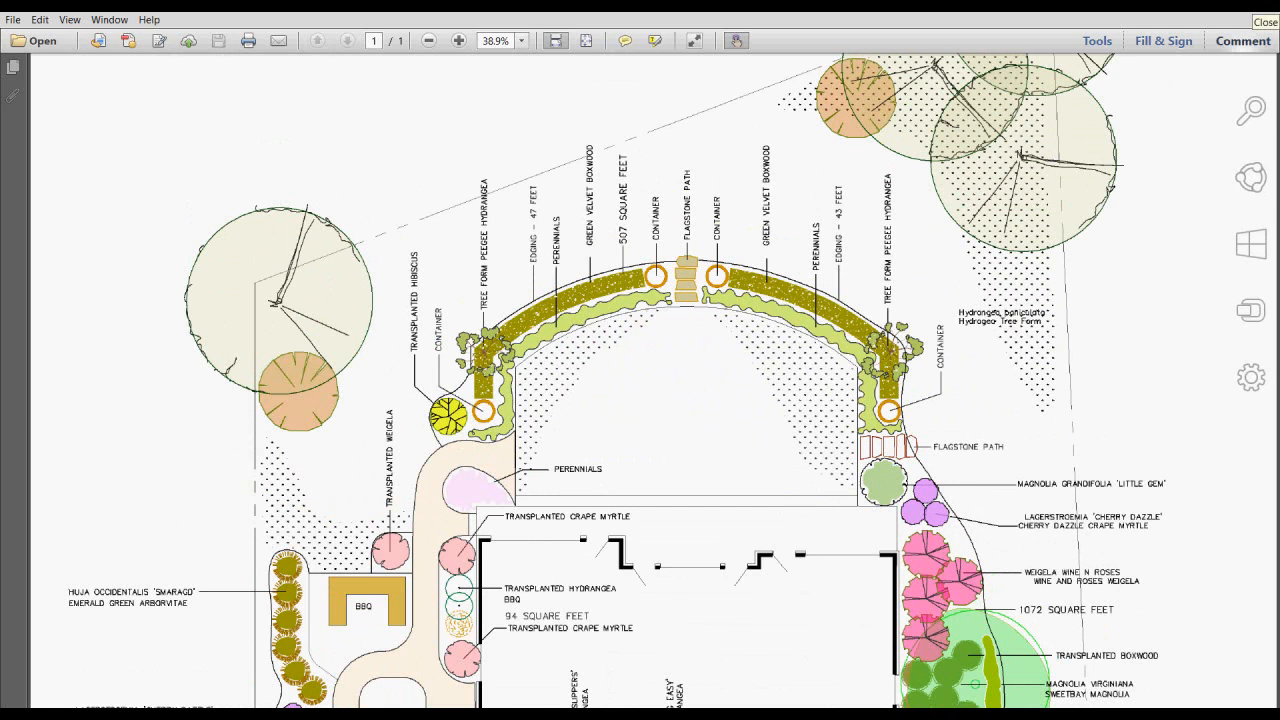
pyautogui.click(1276, 14)
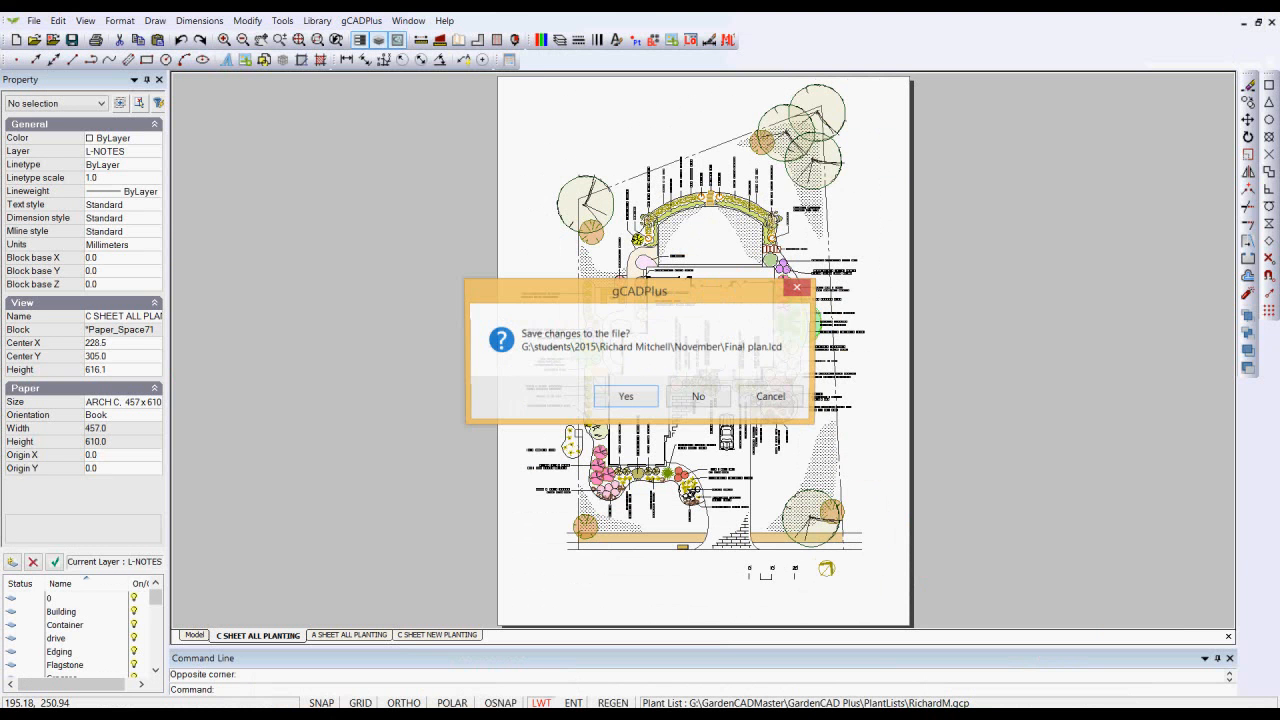
pyautogui.click(770, 397)
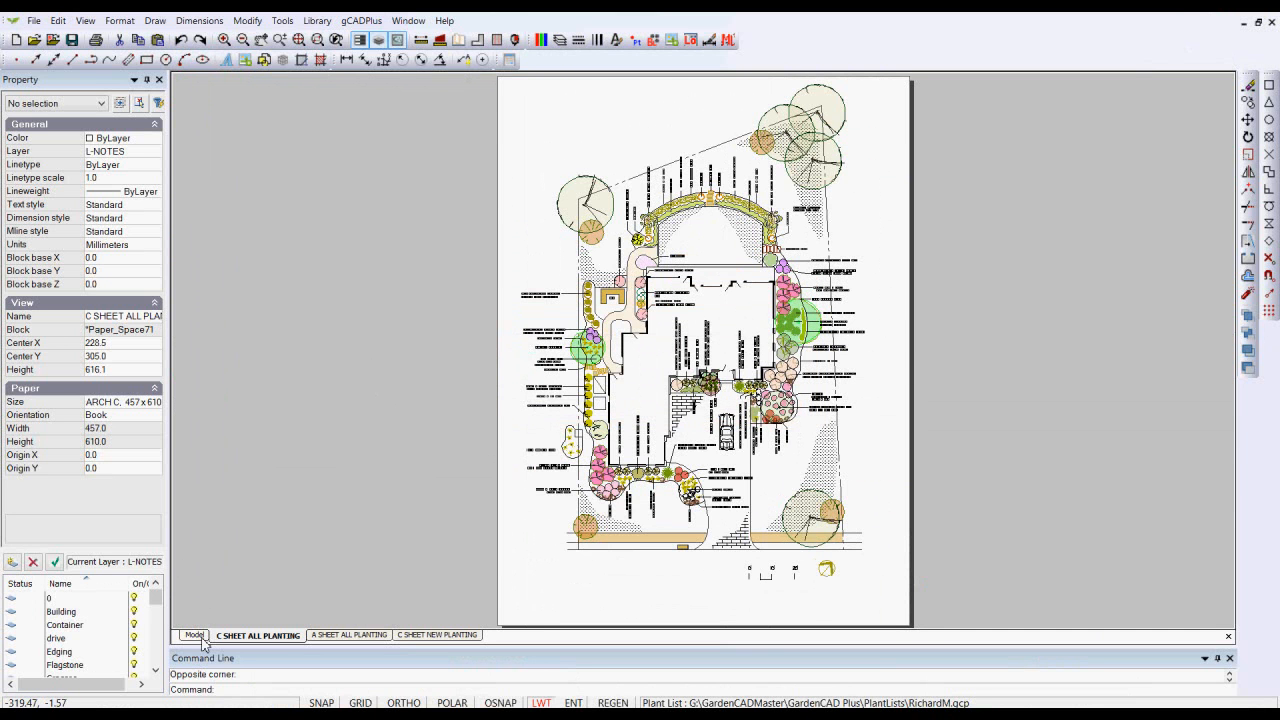
# - In model space, inspect the edging polyline's properties and the lineweights in the Layer Properties Manager without changing anything
pyautogui.click(195, 635)
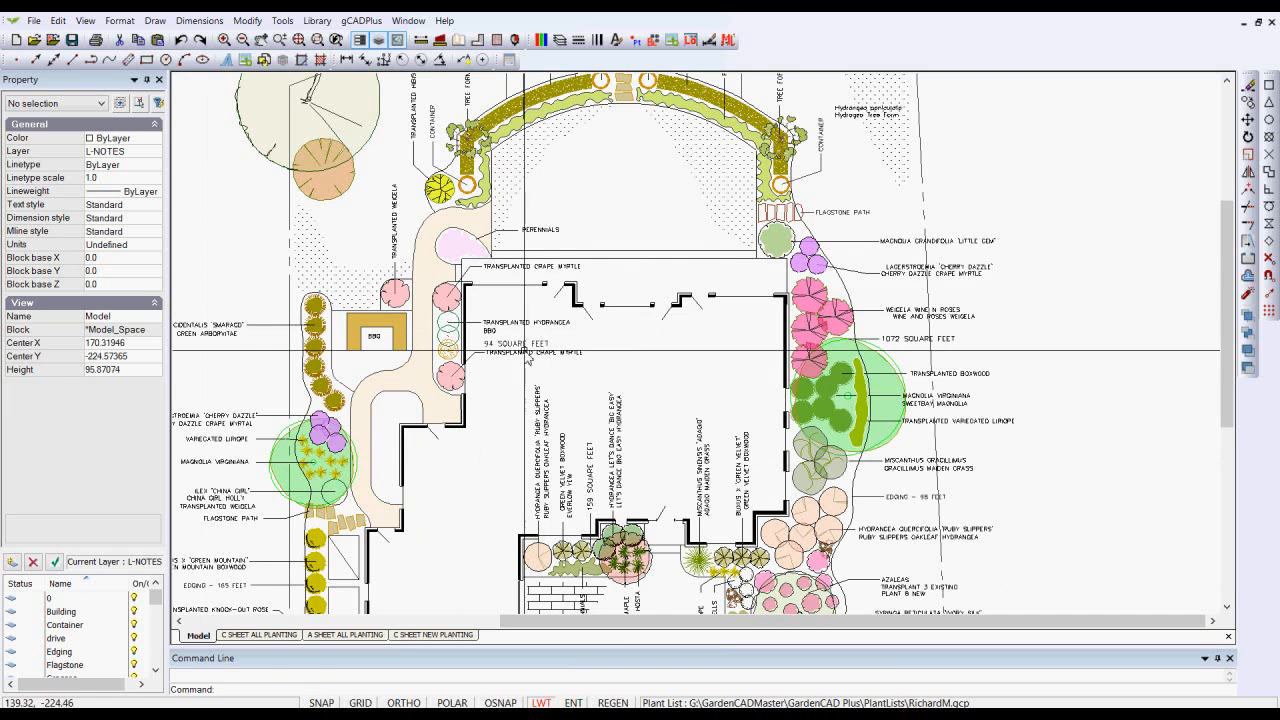
pyautogui.click(843, 282)
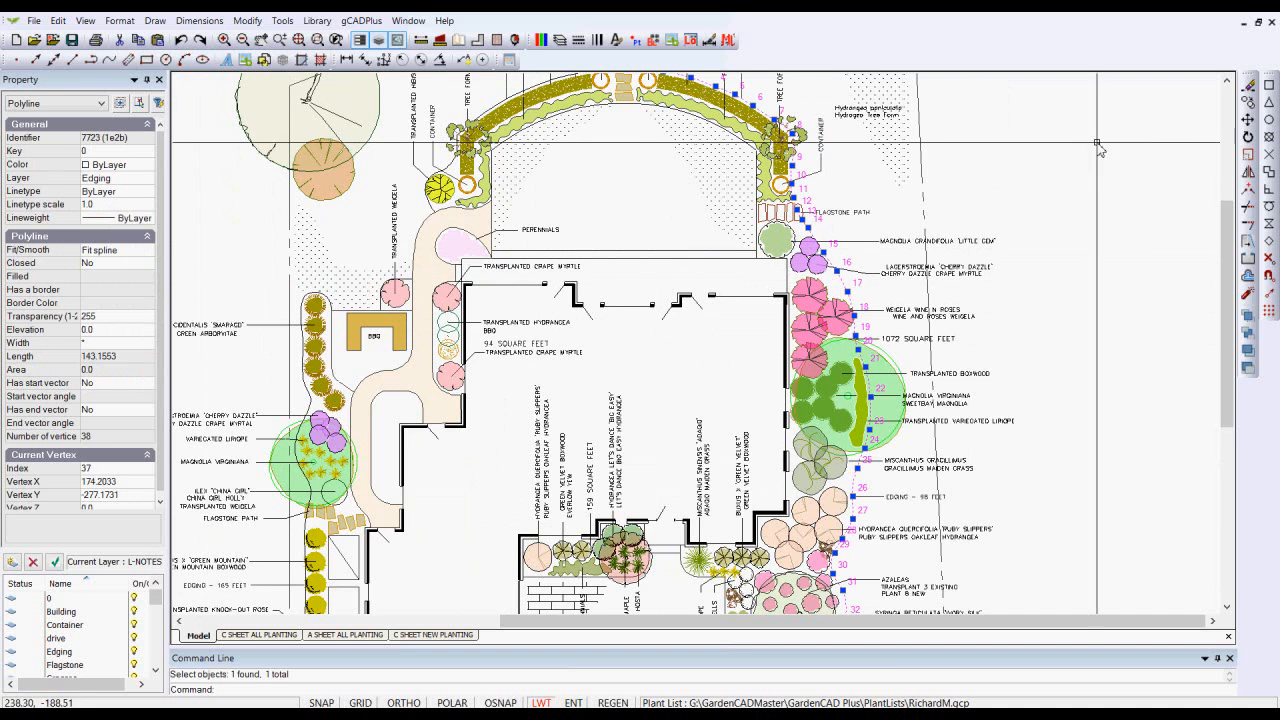
pyautogui.press('Escape')
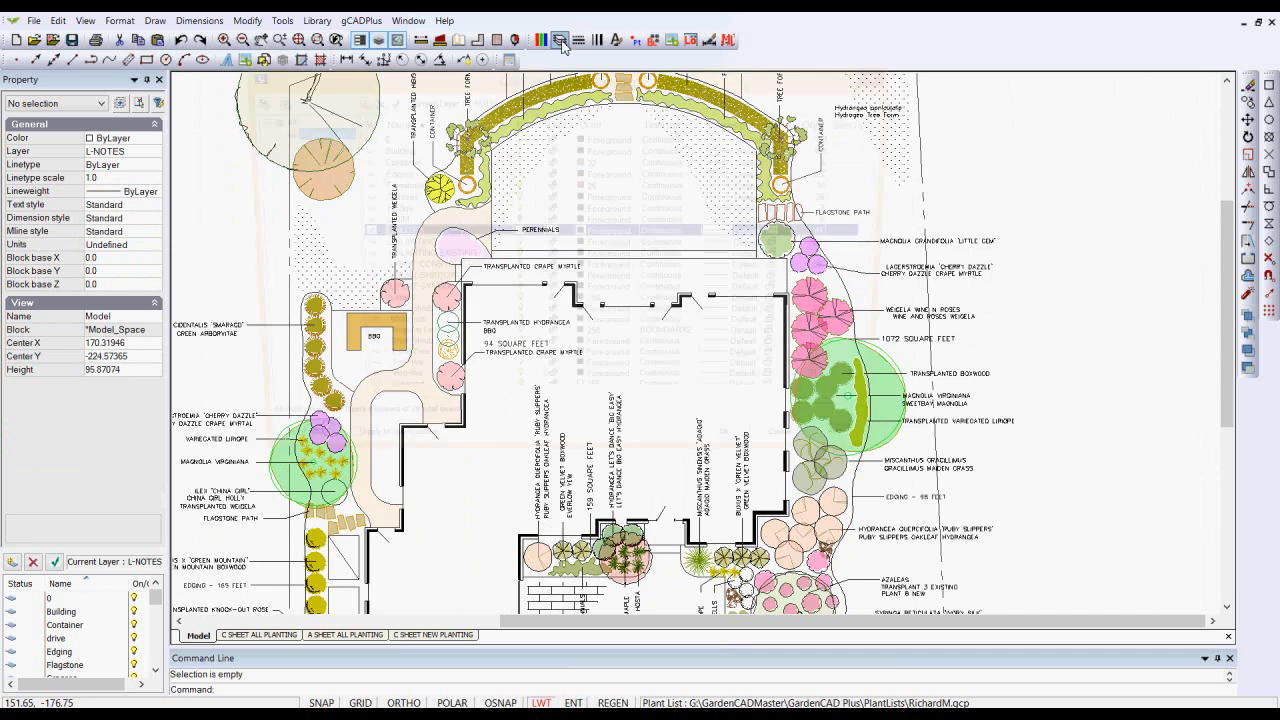
pyautogui.click(559, 40)
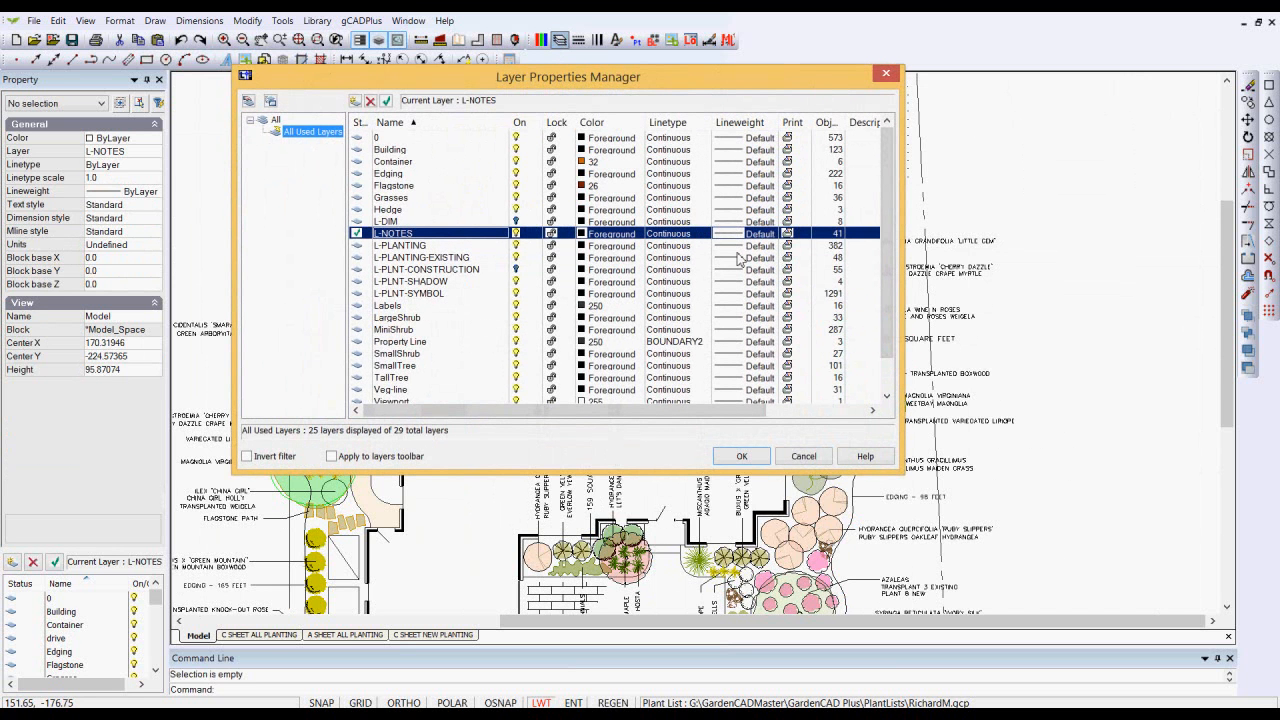
pyautogui.click(804, 456)
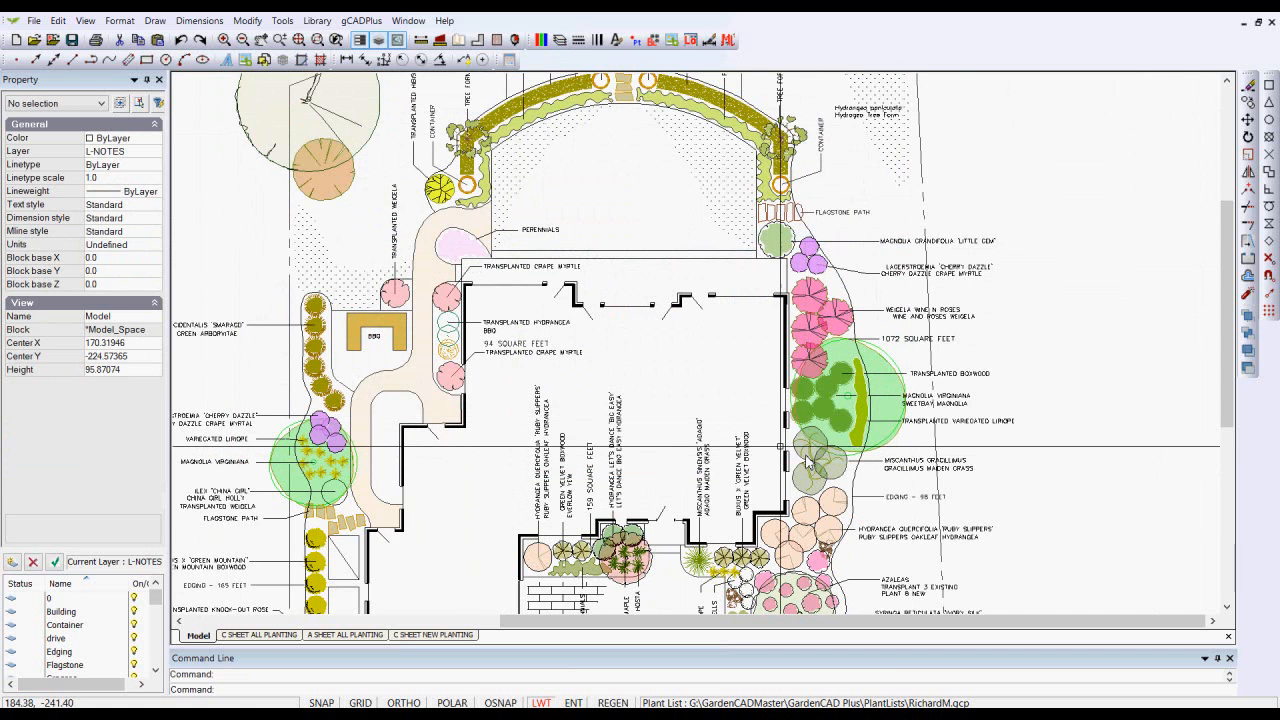
# - Set the drawing's default lineweight to 0.13 mm and list lineweights in inches
pyautogui.scroll(-1, 618, 323)
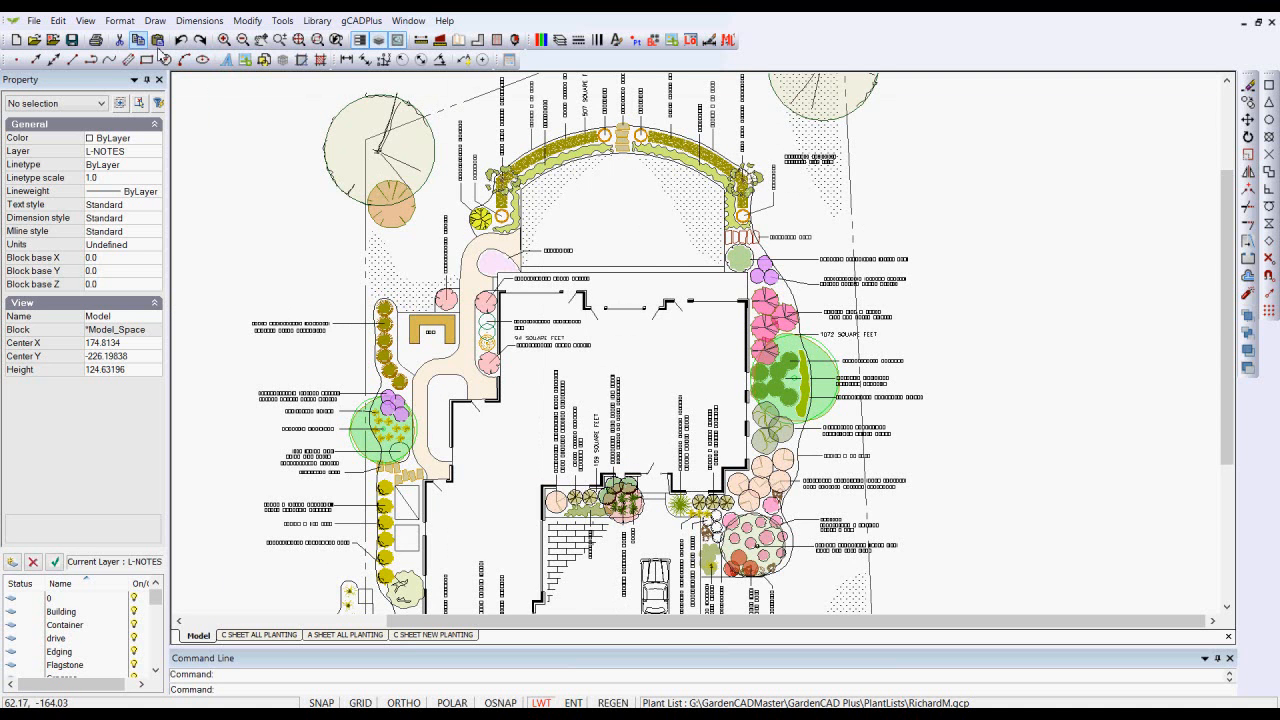
pyautogui.click(118, 22)
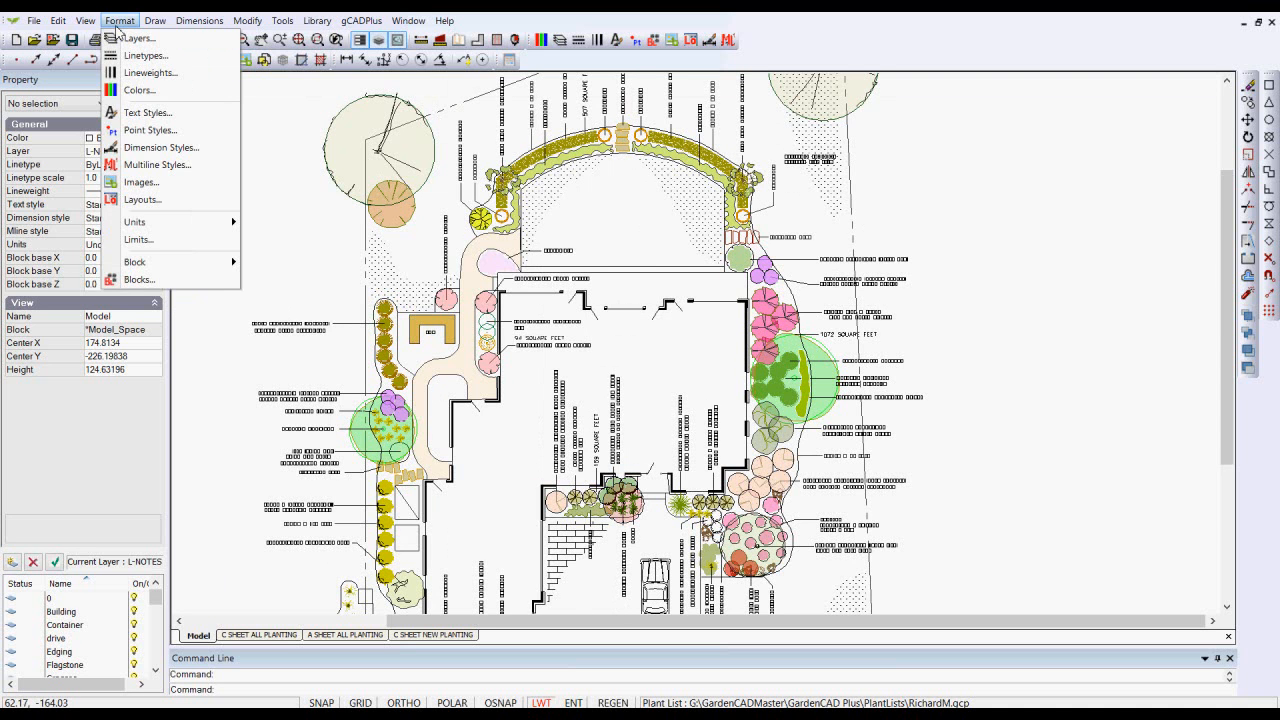
pyautogui.click(155, 73)
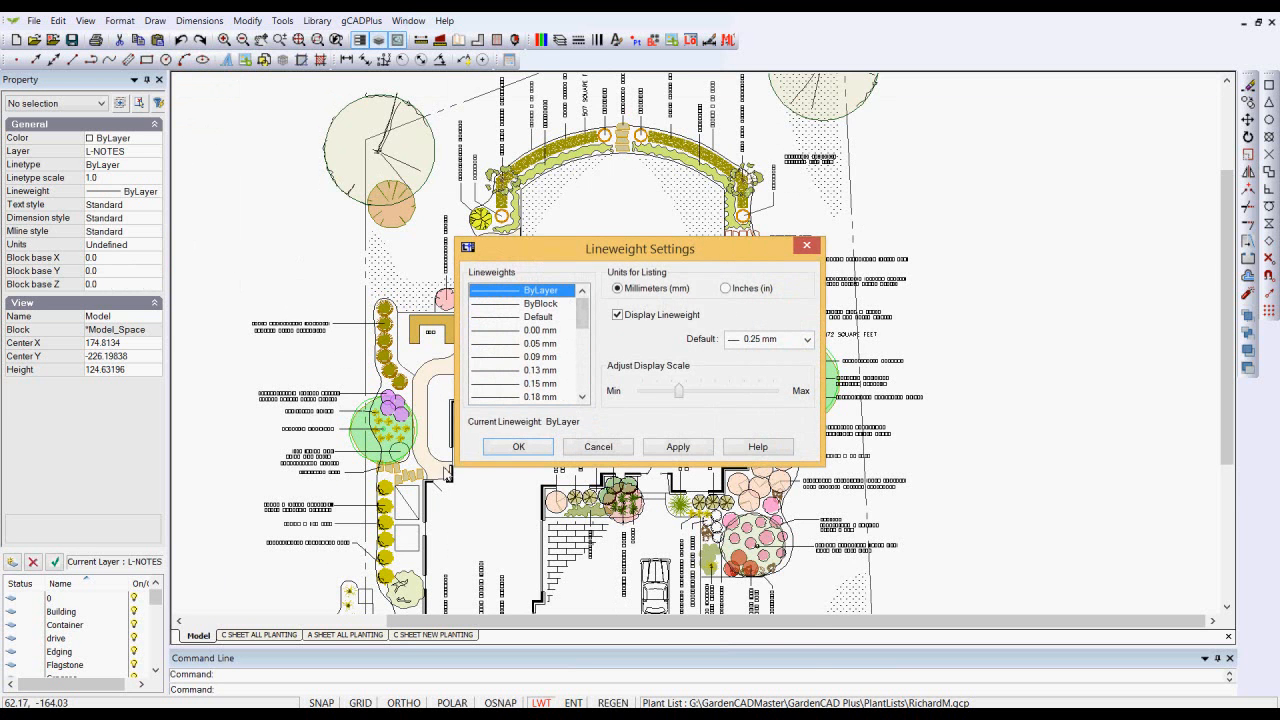
pyautogui.click(807, 340)
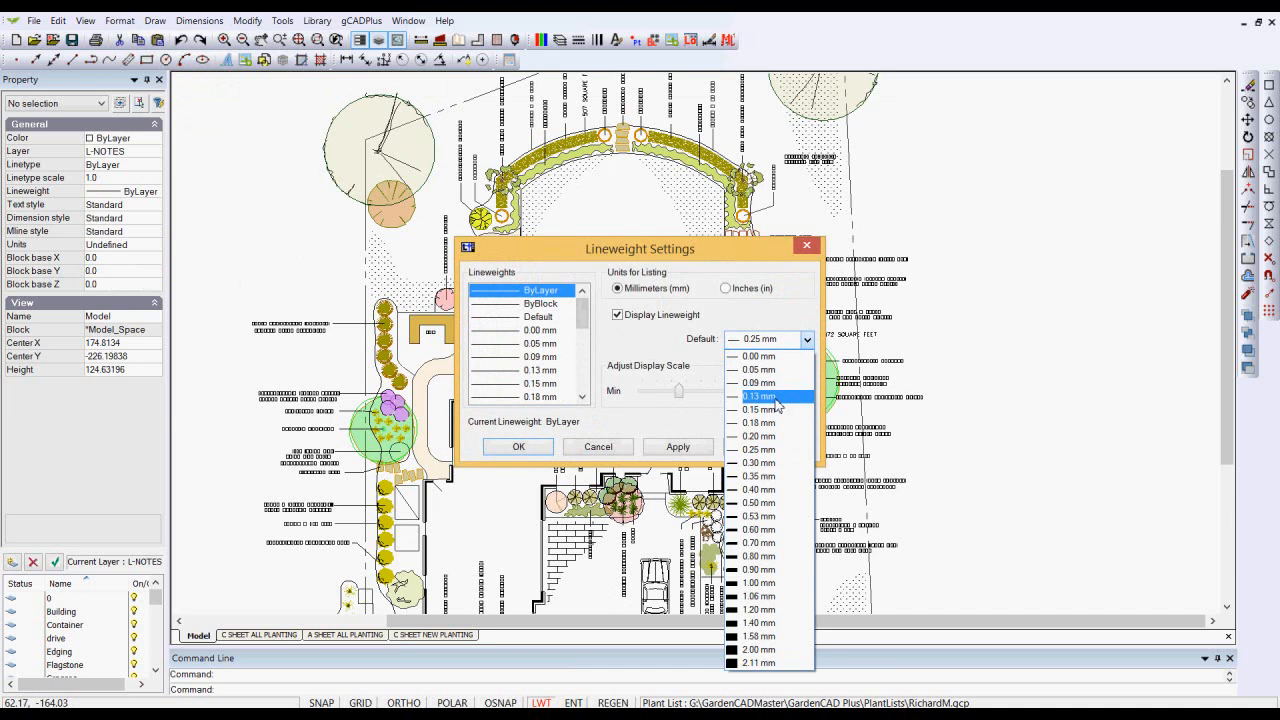
pyautogui.click(773, 403)
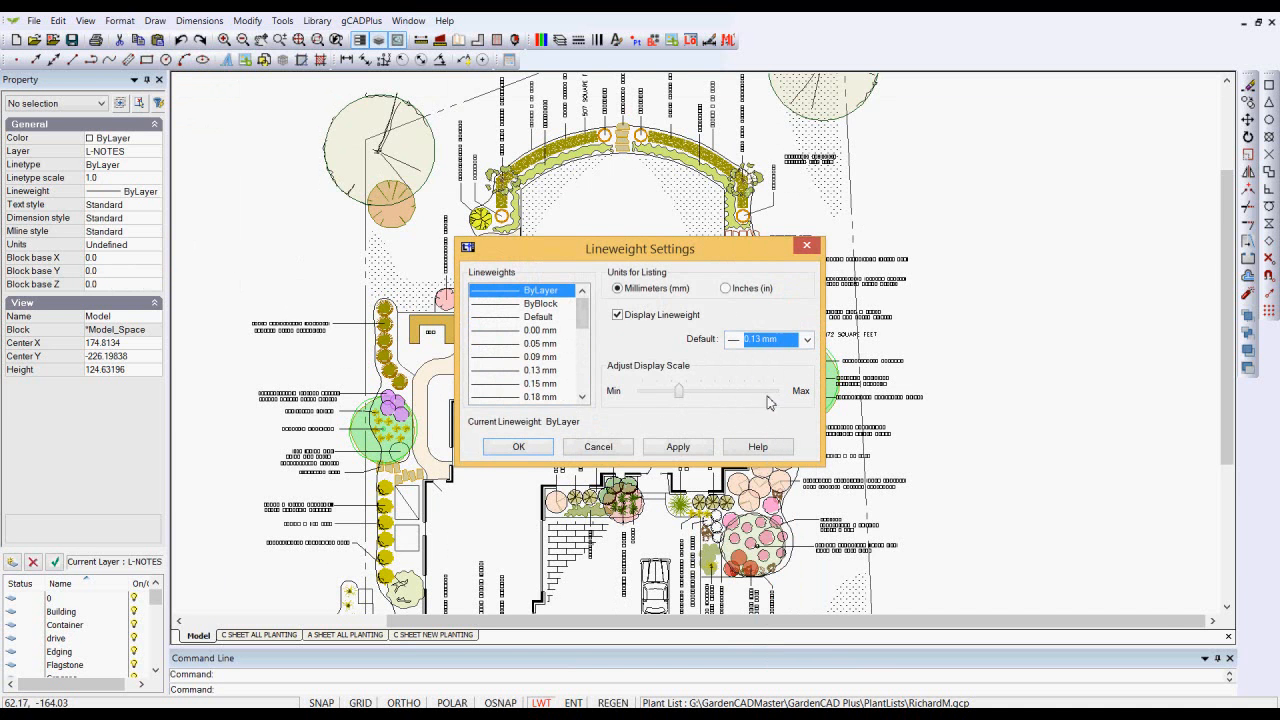
pyautogui.click(727, 290)
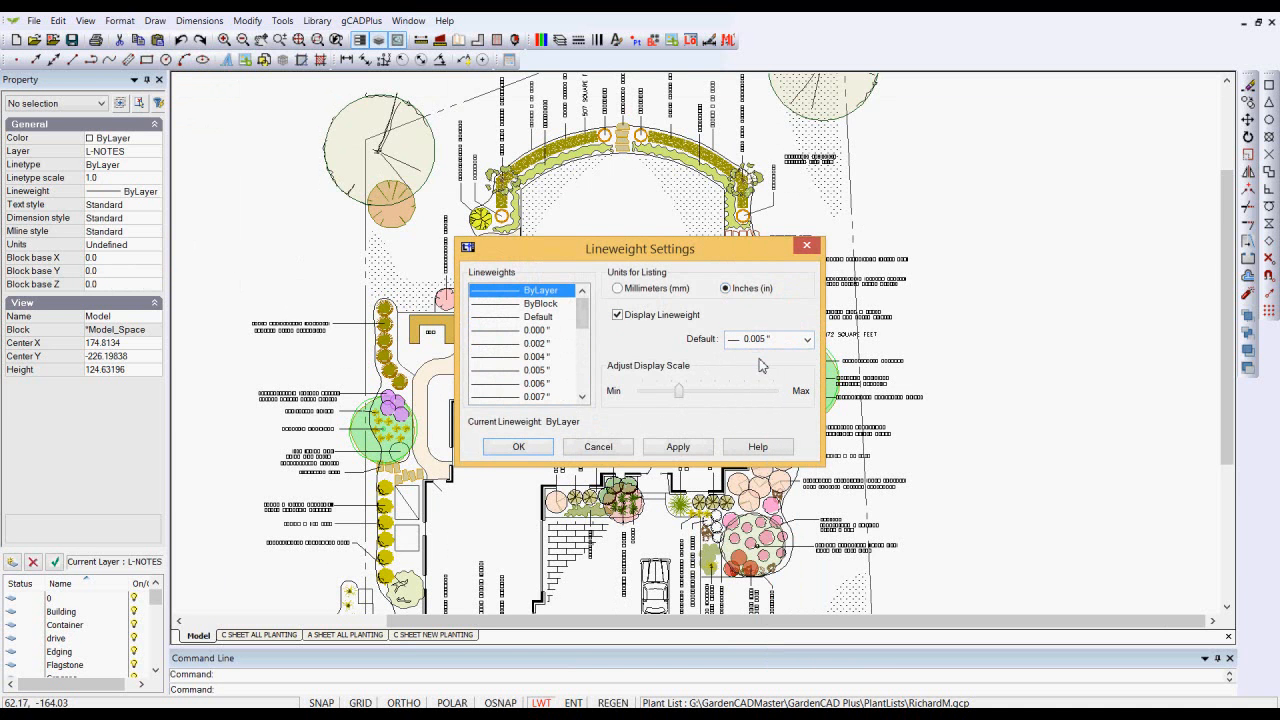
pyautogui.click(690, 456)
pyautogui.click(519, 448)
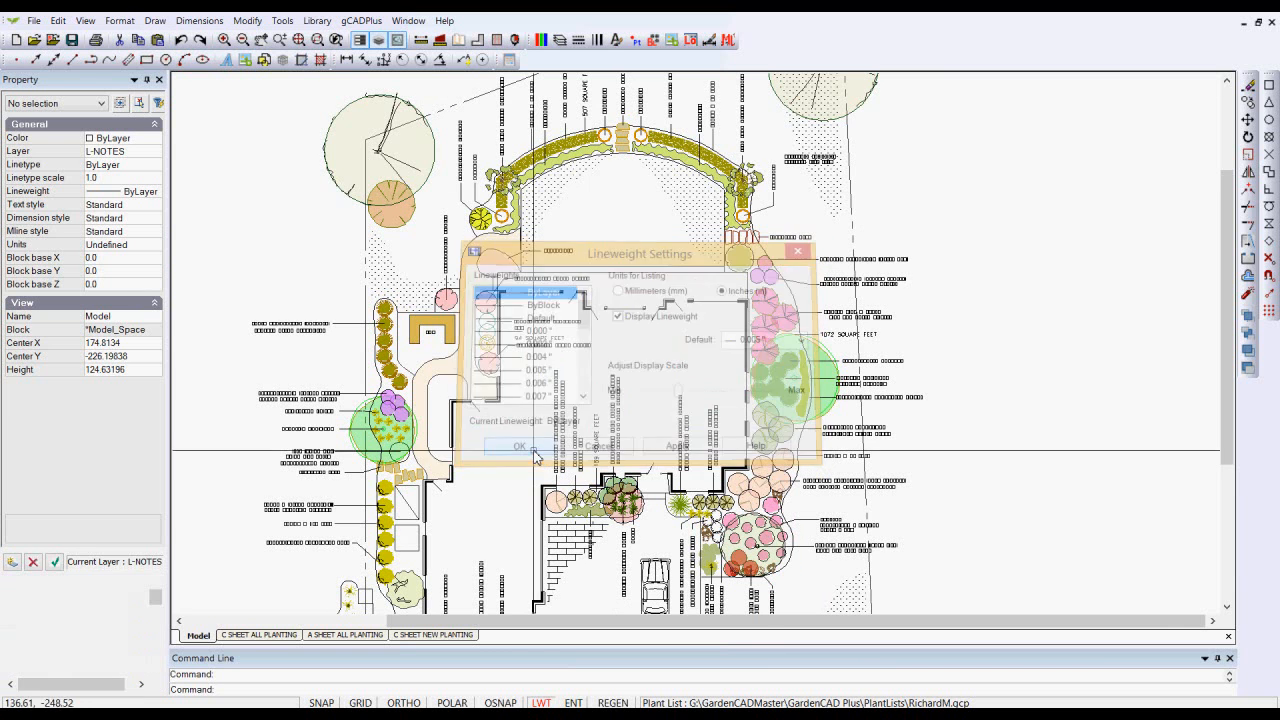
# - Export the C SHEET ALL PLANTING layout to PDF again at High level, windowing the whole sheet
pyautogui.click(262, 635)
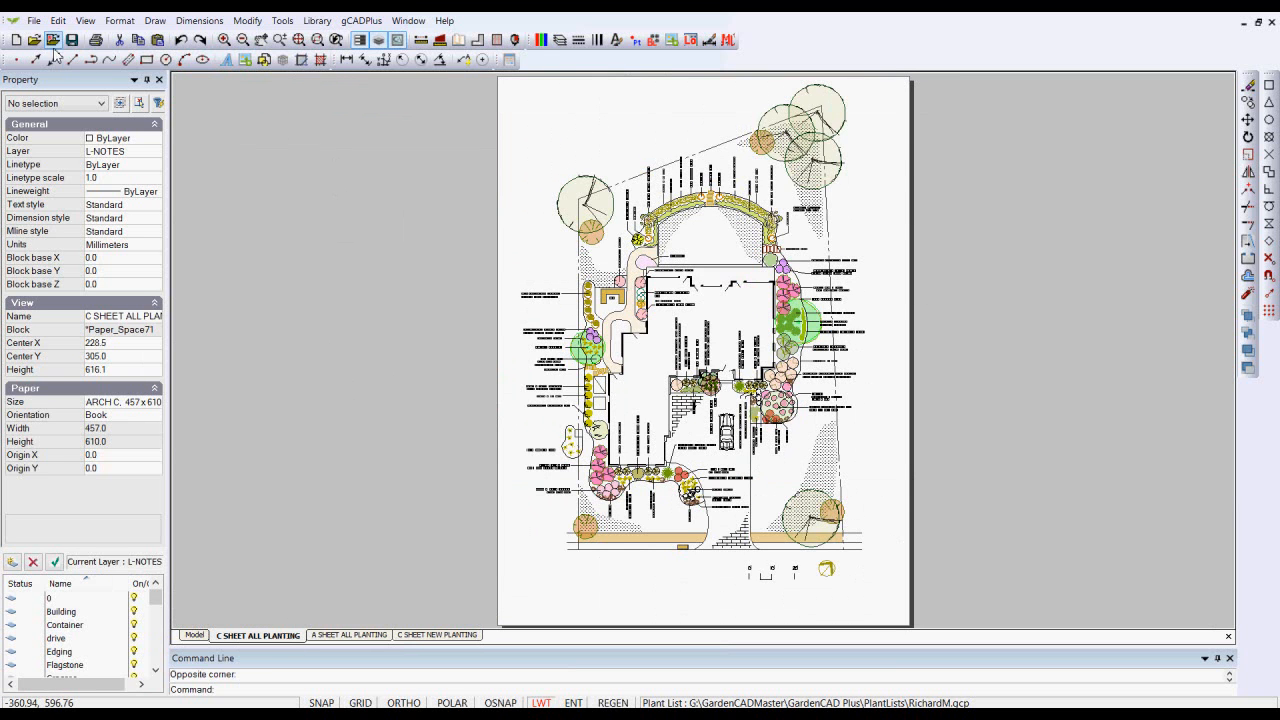
pyautogui.click(35, 20)
pyautogui.click(74, 127)
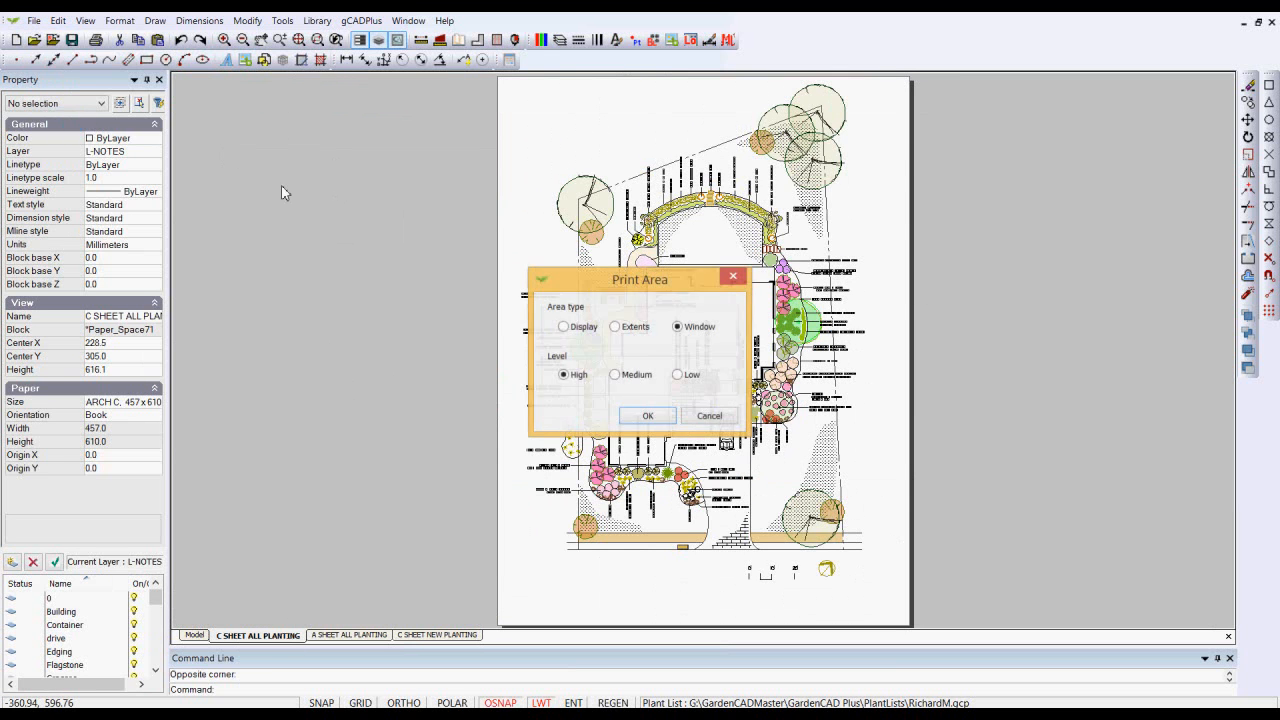
pyautogui.click(647, 413)
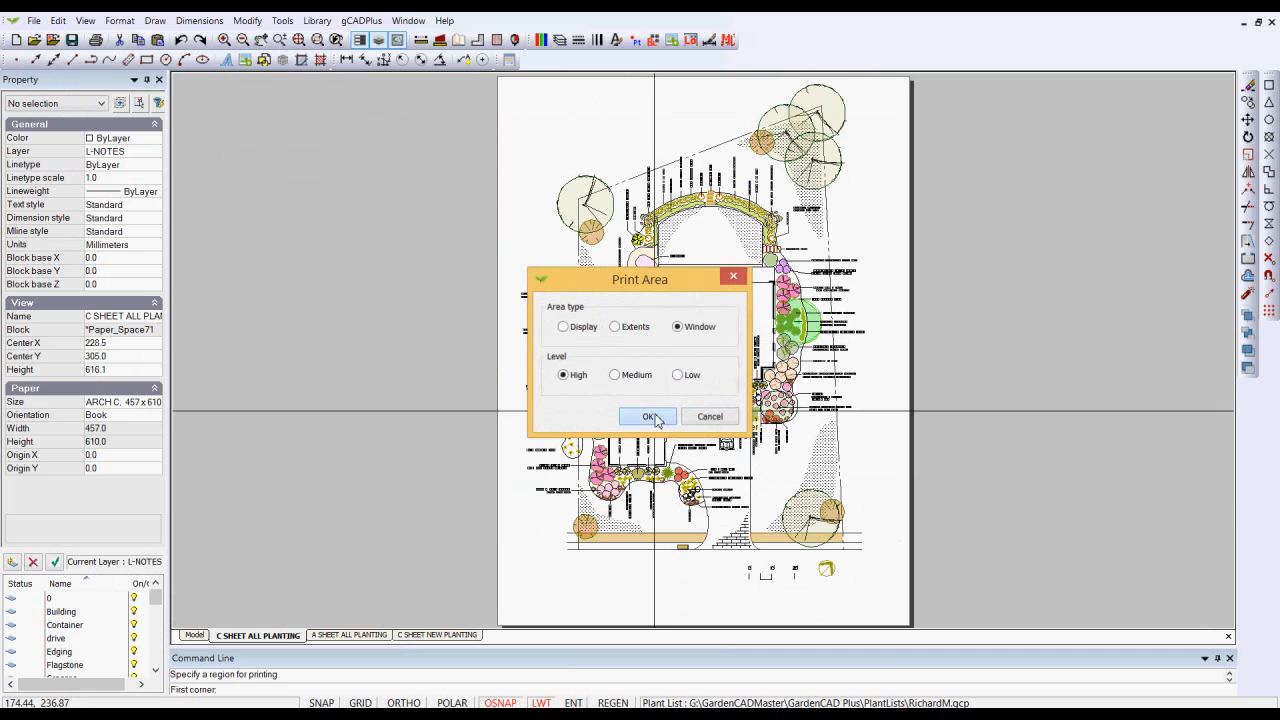
pyautogui.click(509, 83)
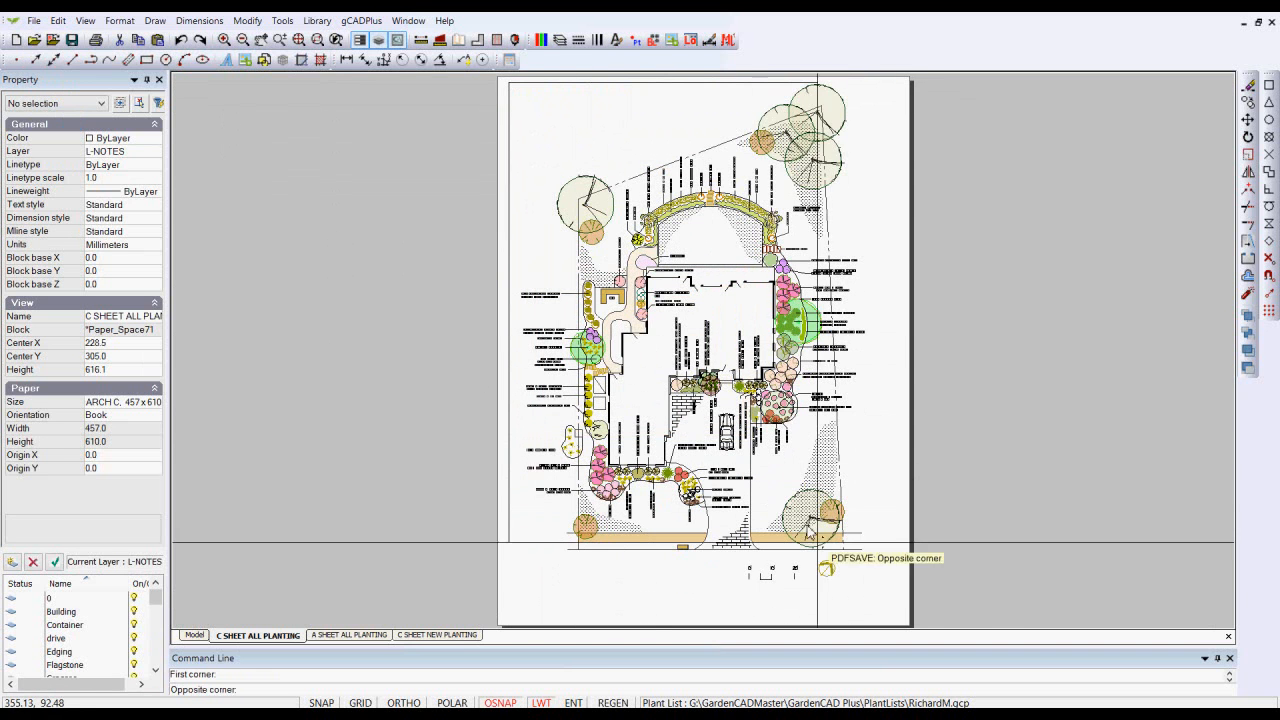
pyautogui.click(899, 609)
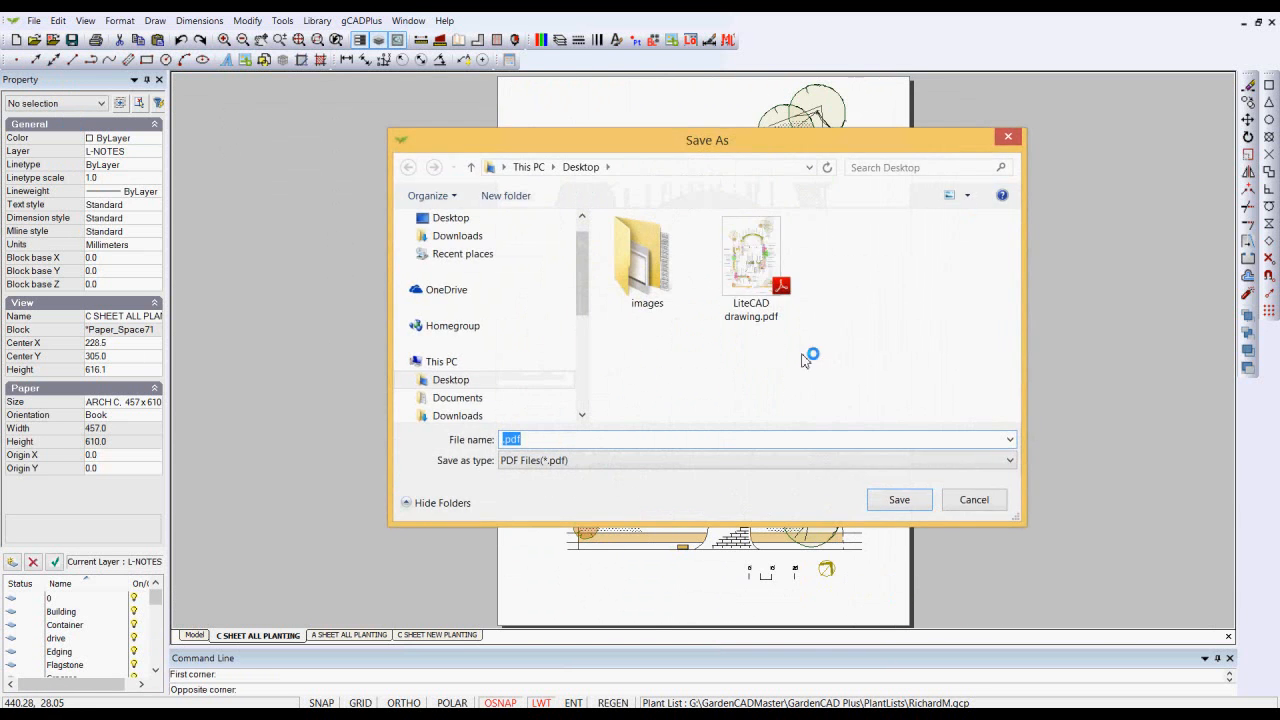
# - Overwrite LiteCAD drawing.pdf on the Desktop with the new export and check the plan's linework
pyautogui.click(762, 285)
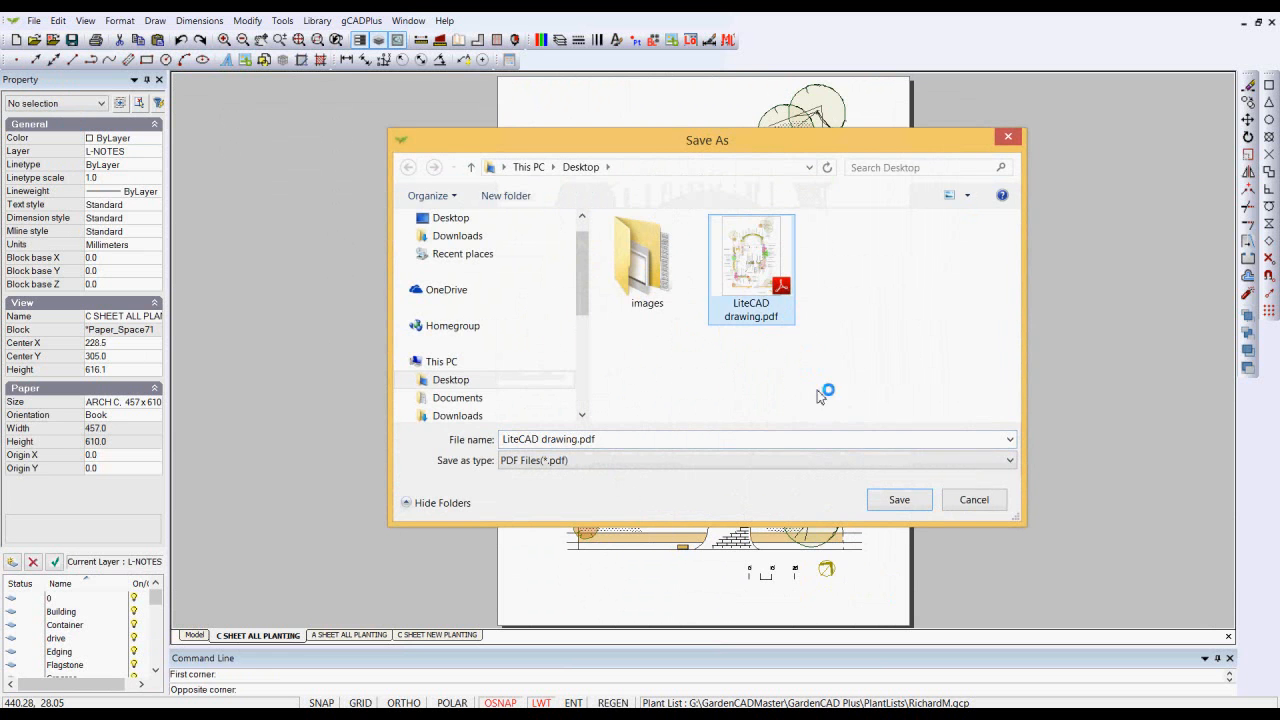
pyautogui.click(897, 500)
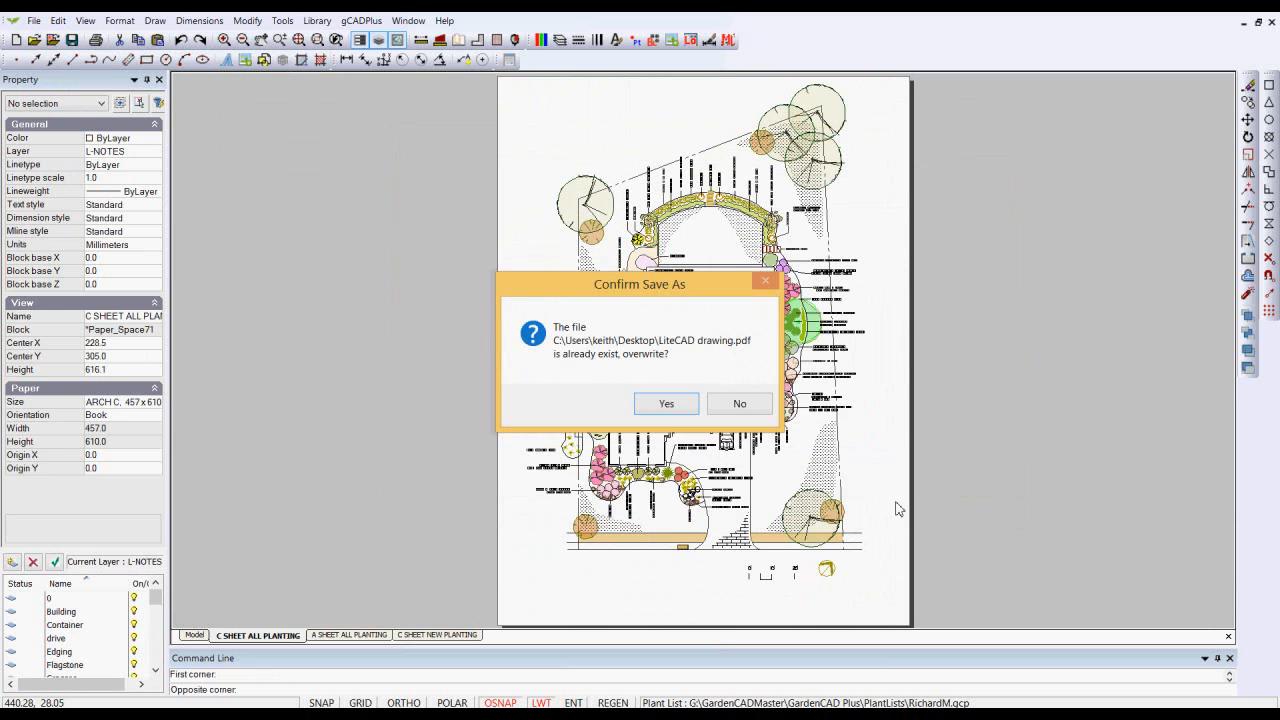
pyautogui.click(667, 404)
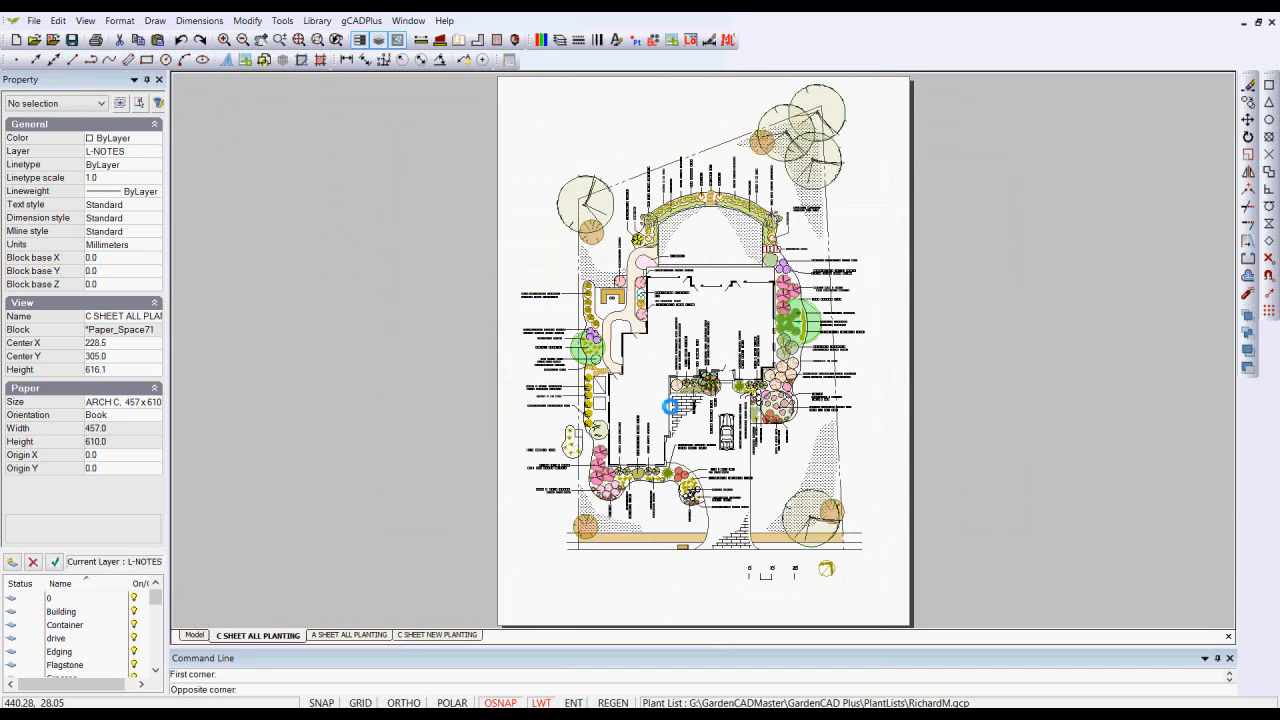
pyautogui.scroll(-5, 686, 516)
pyautogui.scroll(1, 686, 516)
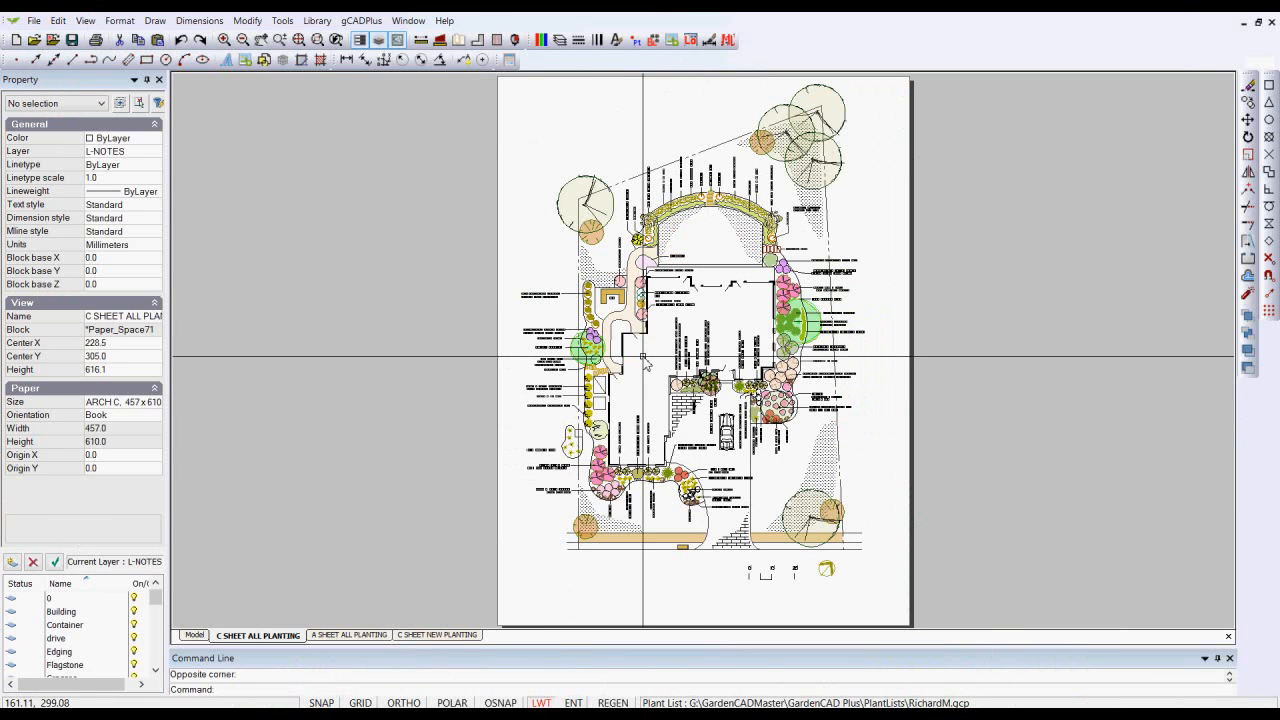
pyautogui.scroll(4, 665, 333)
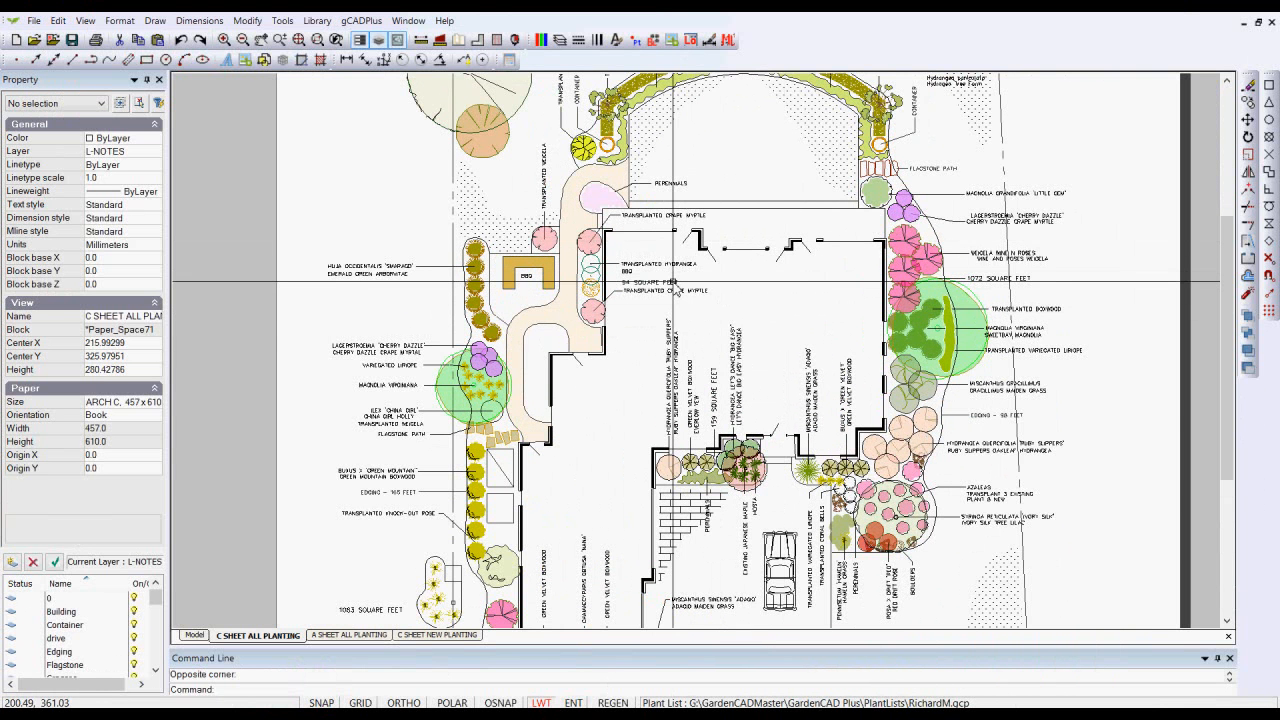
# - In model space, set the lineweight of the U-shaped BBQ counter polyline to 0.020" and deselect it
pyautogui.scroll(4, 585, 293)
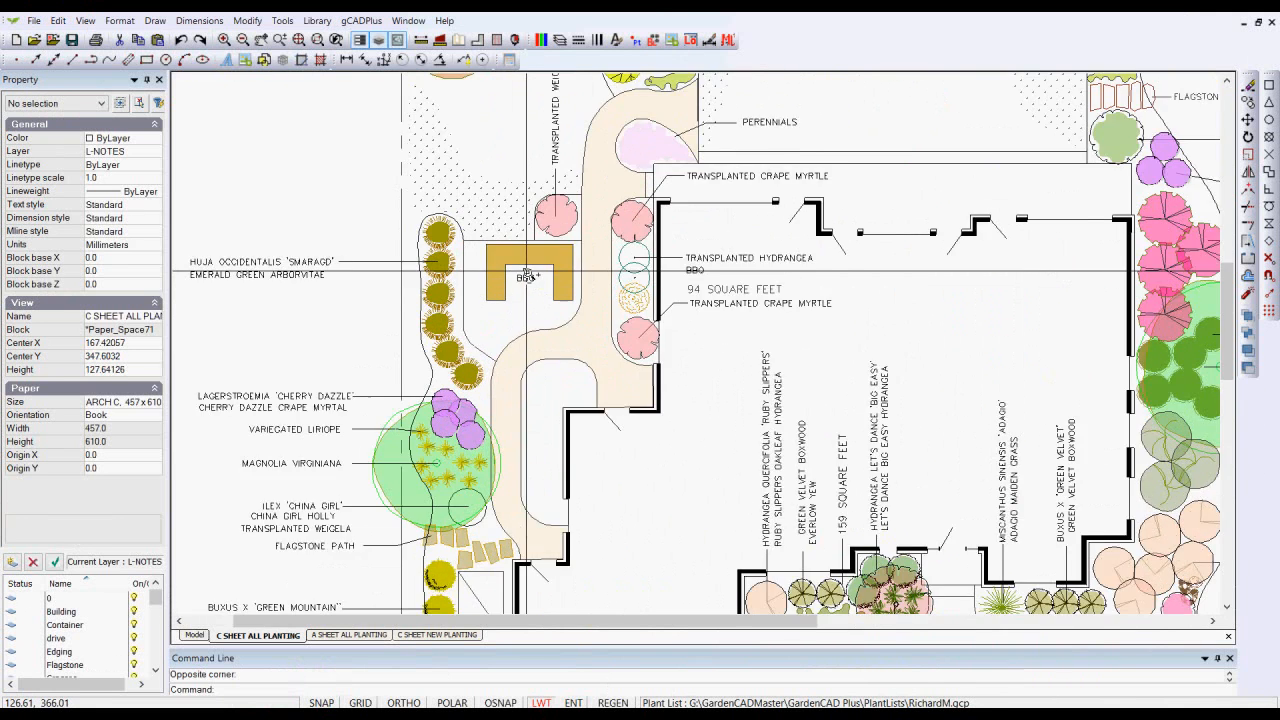
pyautogui.scroll(1, 538, 262)
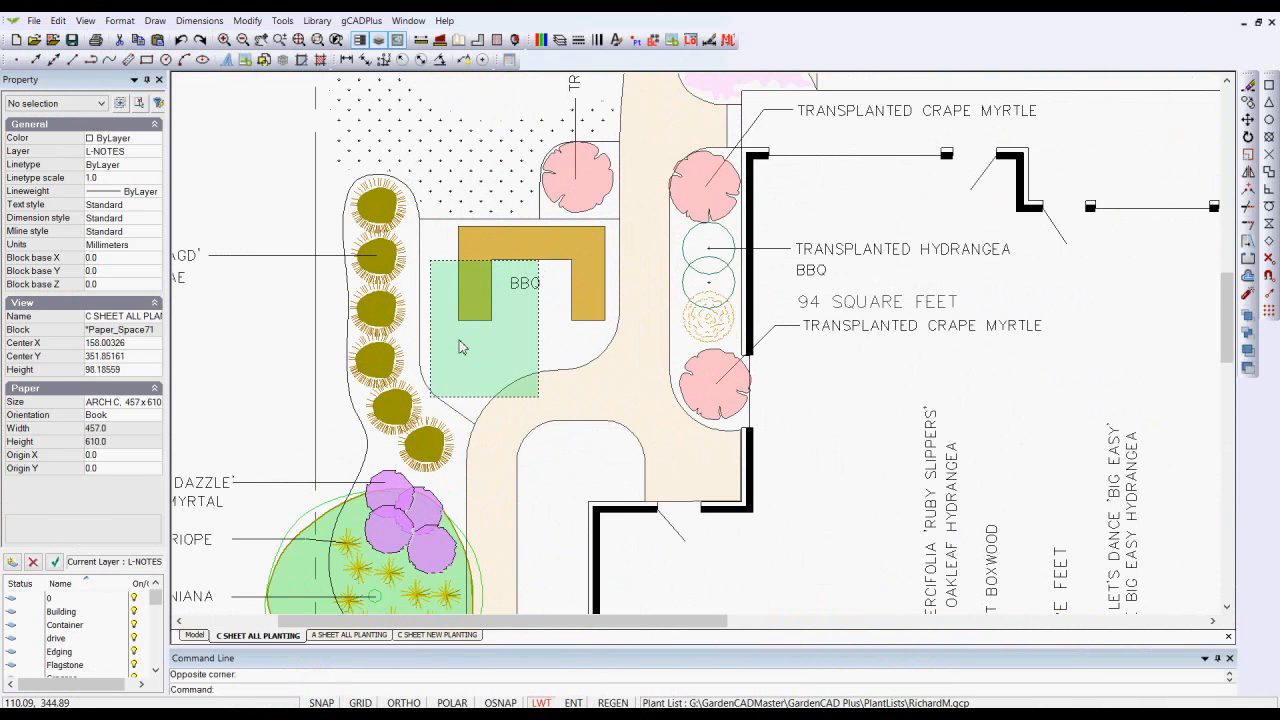
pyautogui.click(503, 347)
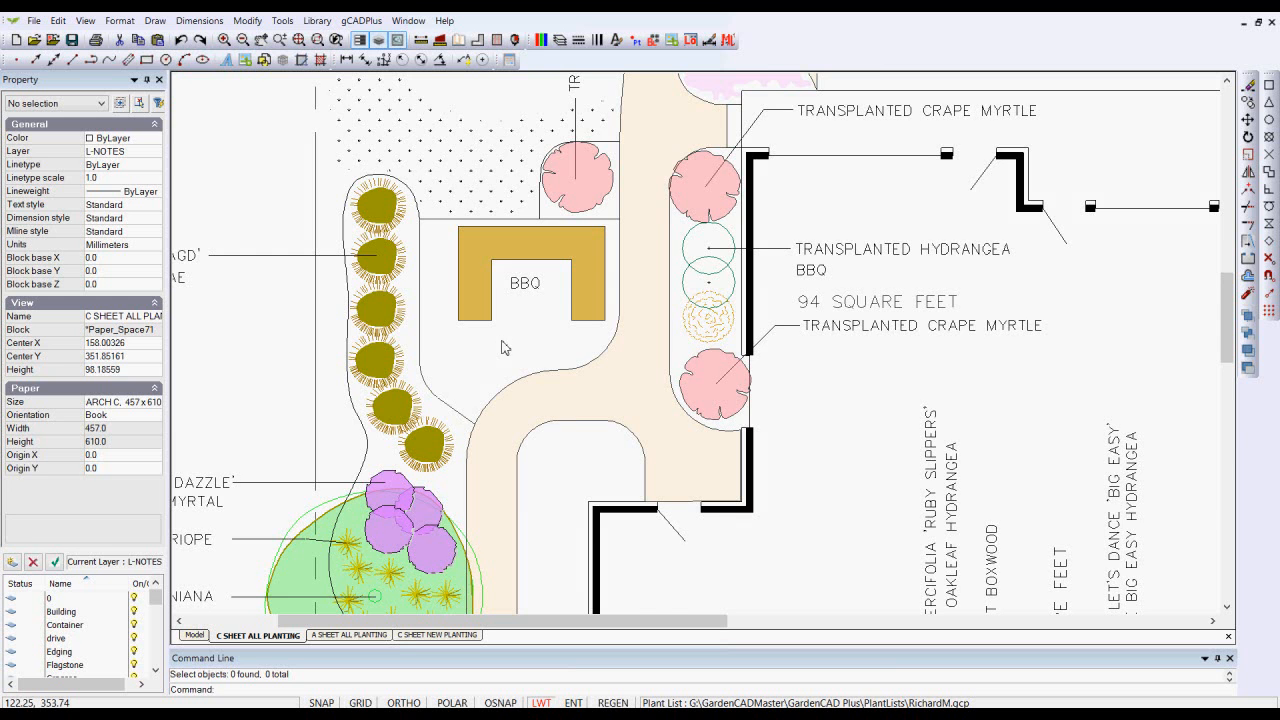
pyautogui.click(194, 635)
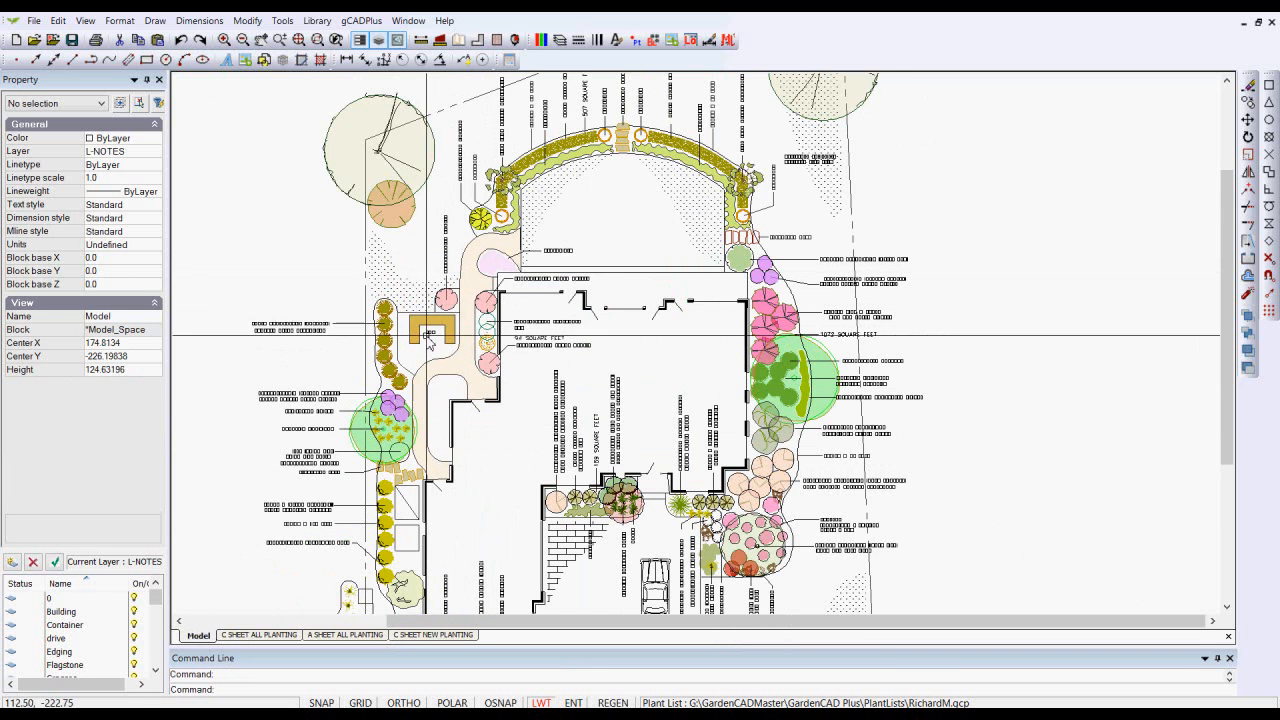
pyautogui.scroll(3, 430, 331)
pyautogui.scroll(6, 425, 333)
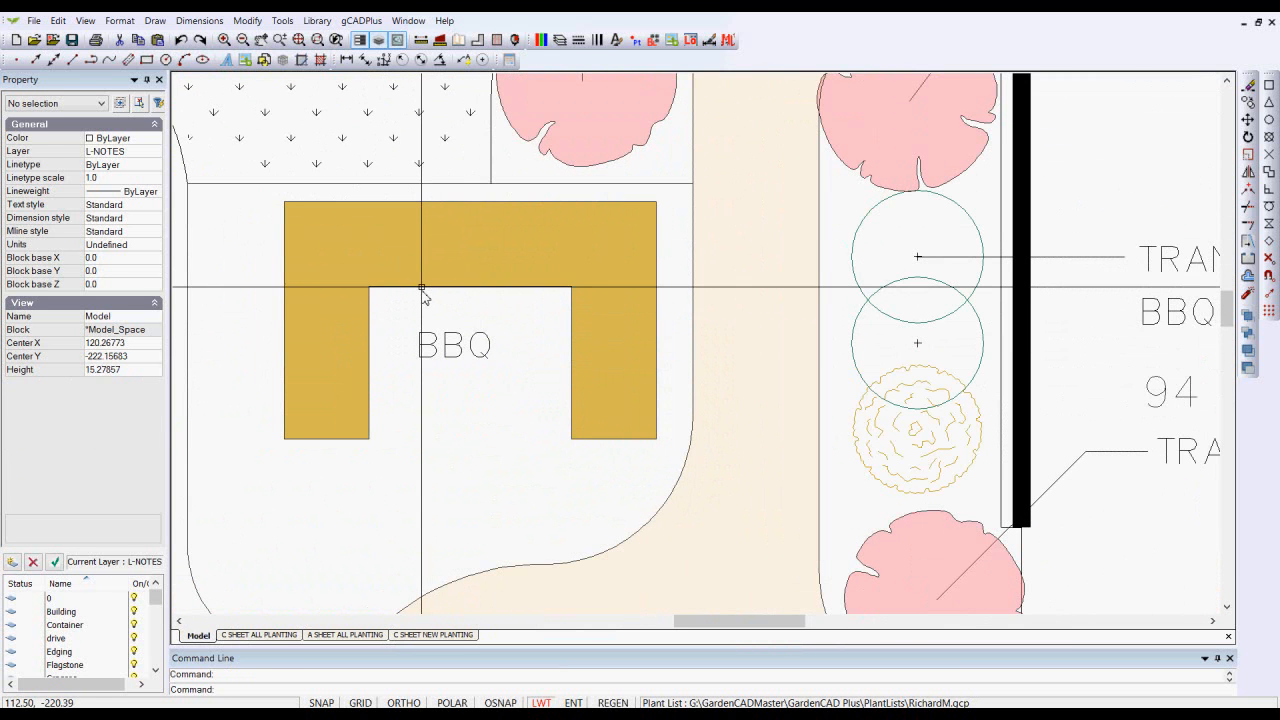
pyautogui.click(422, 289)
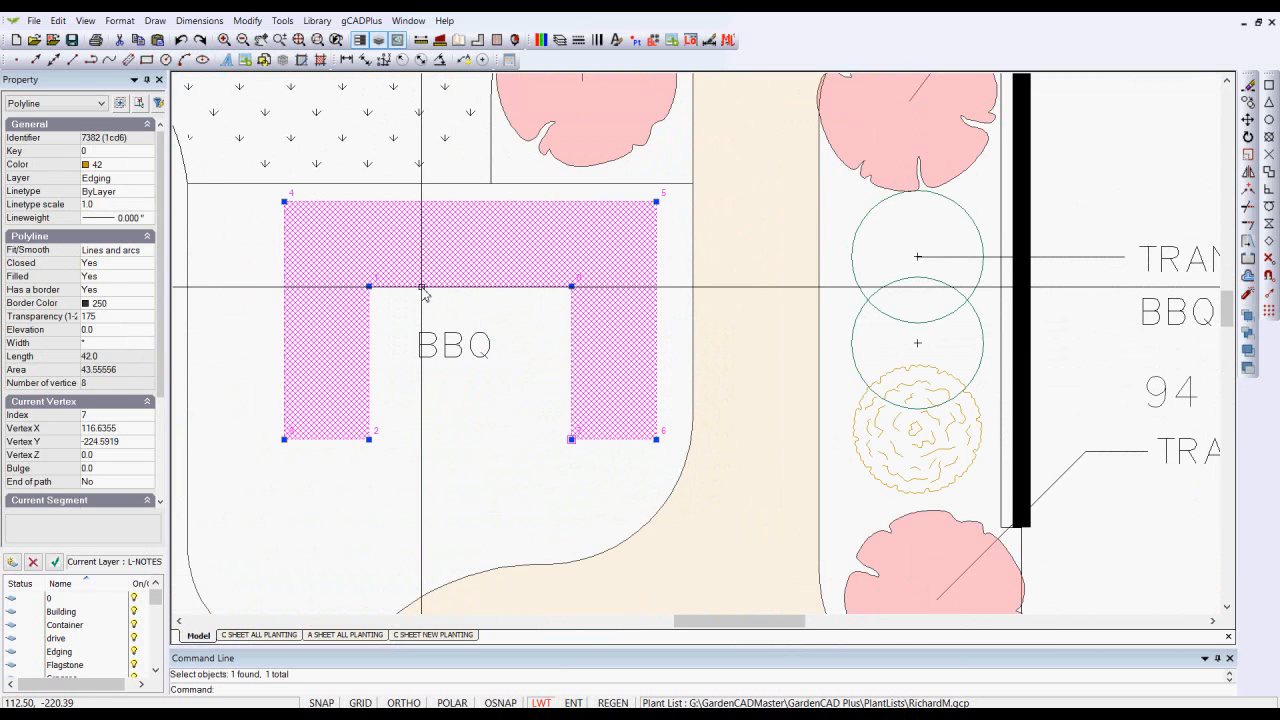
pyautogui.click(148, 220)
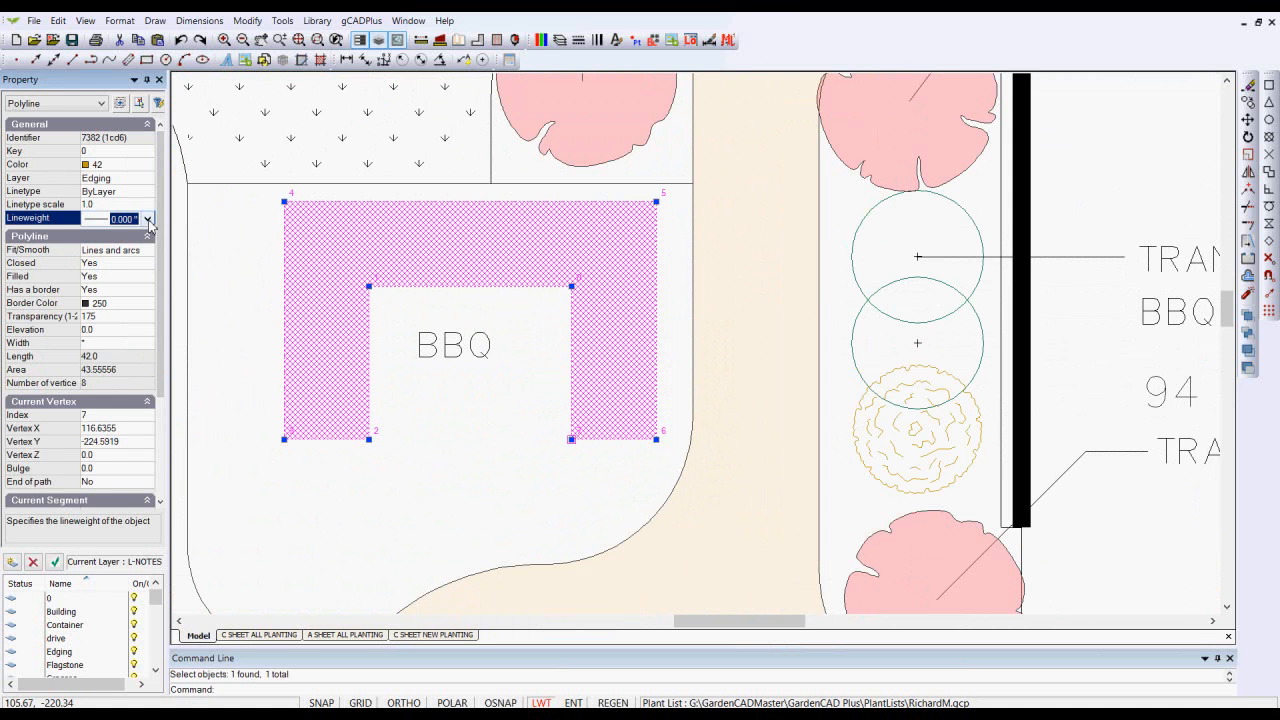
pyautogui.click(147, 219)
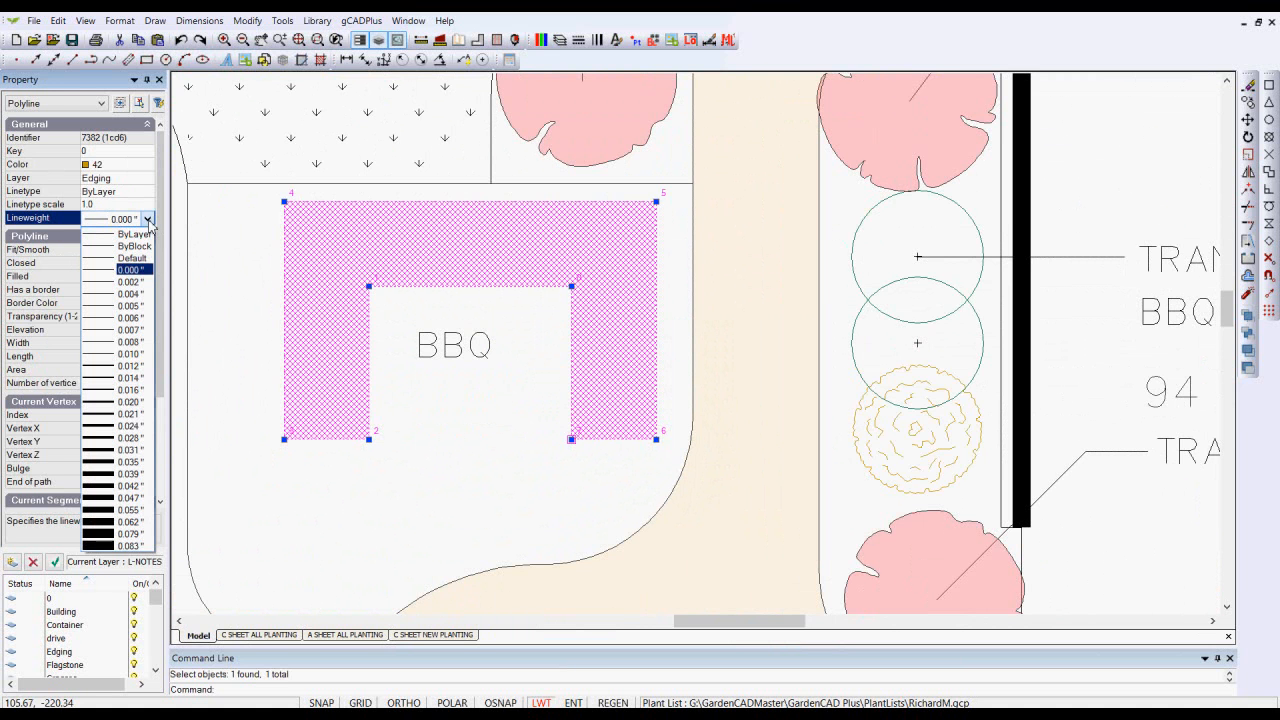
pyautogui.click(99, 402)
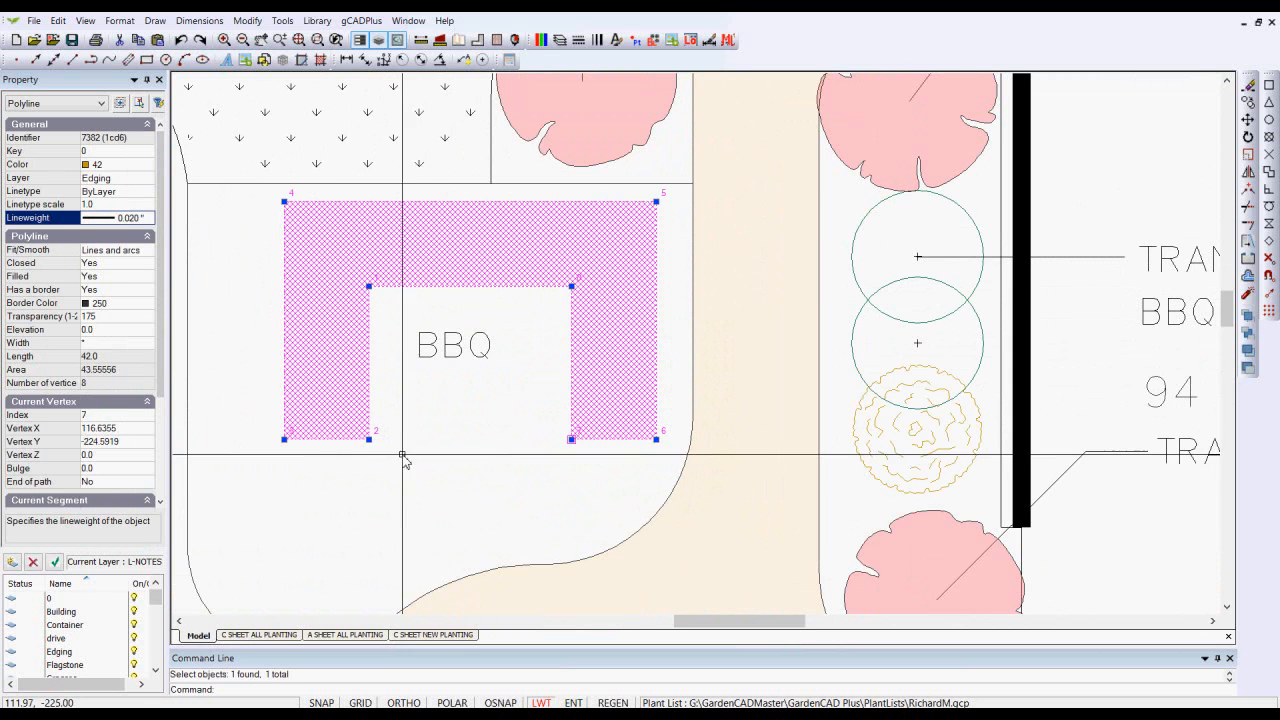
pyautogui.rightClick(408, 454)
pyautogui.click(450, 479)
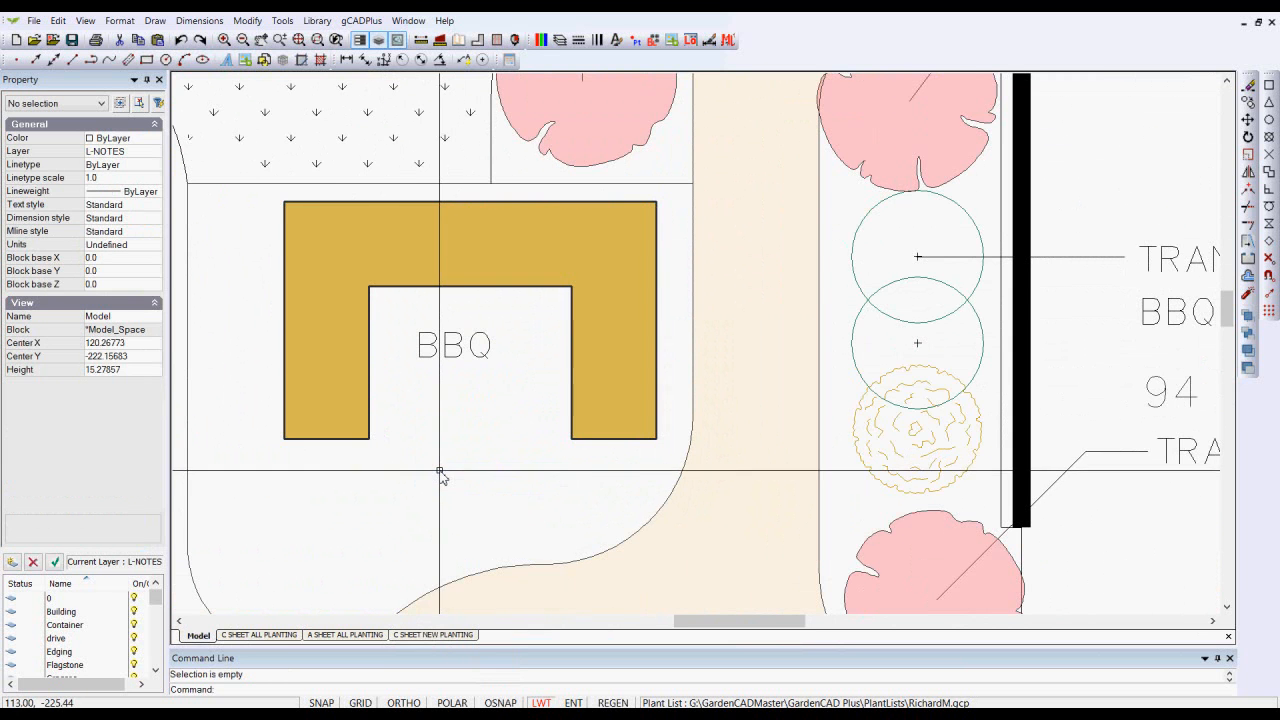
# - Look at the drawing's default lineweight in the Lineweight Settings without changing anything
pyautogui.scroll(-1, 415, 425)
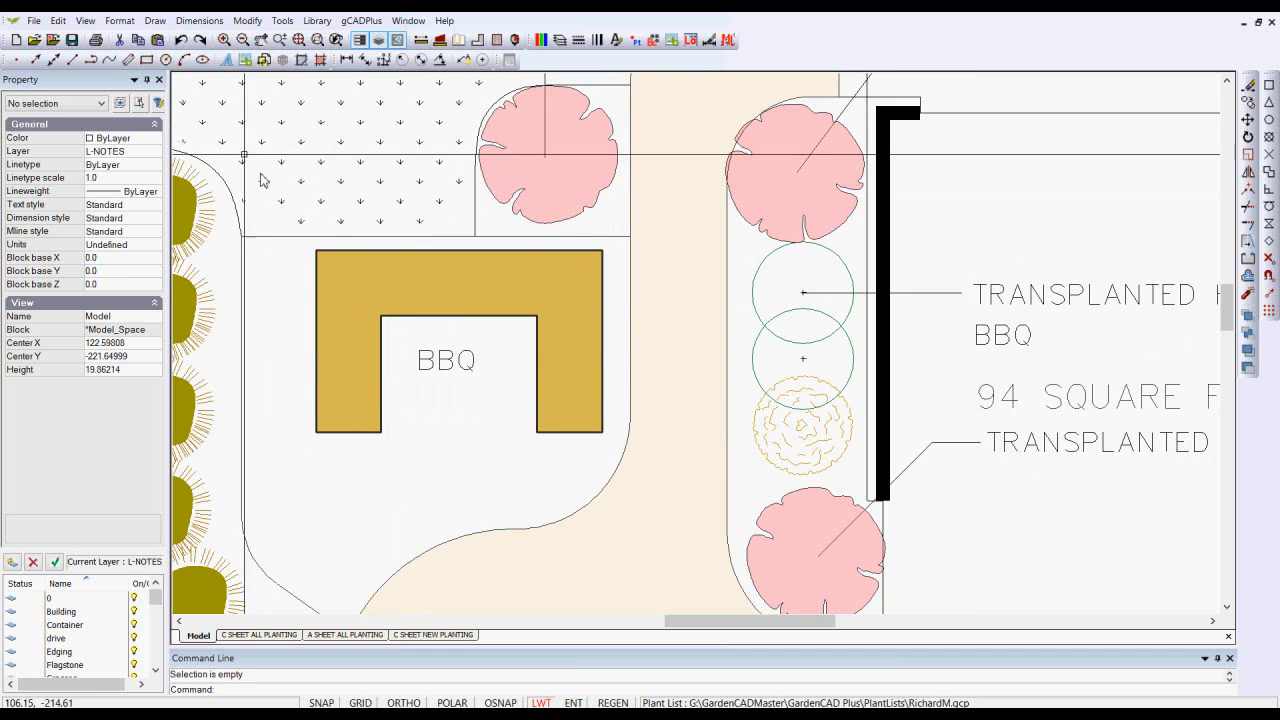
pyautogui.click(118, 21)
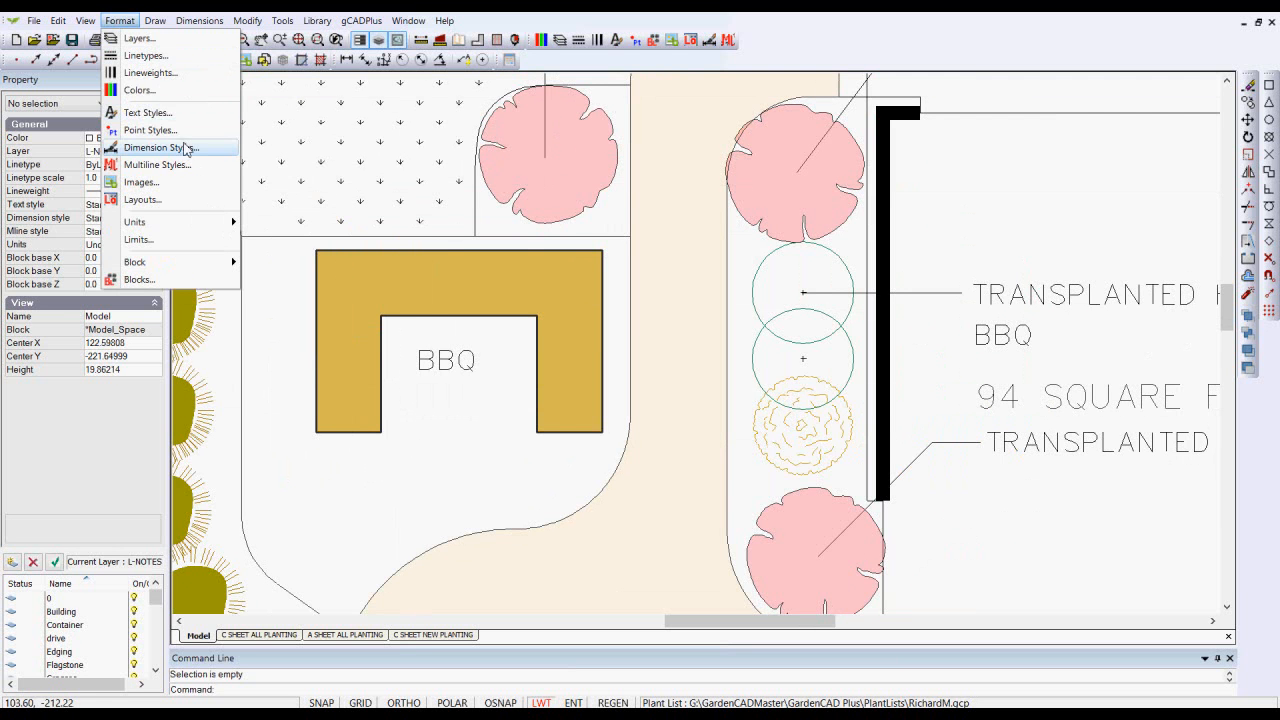
pyautogui.click(150, 73)
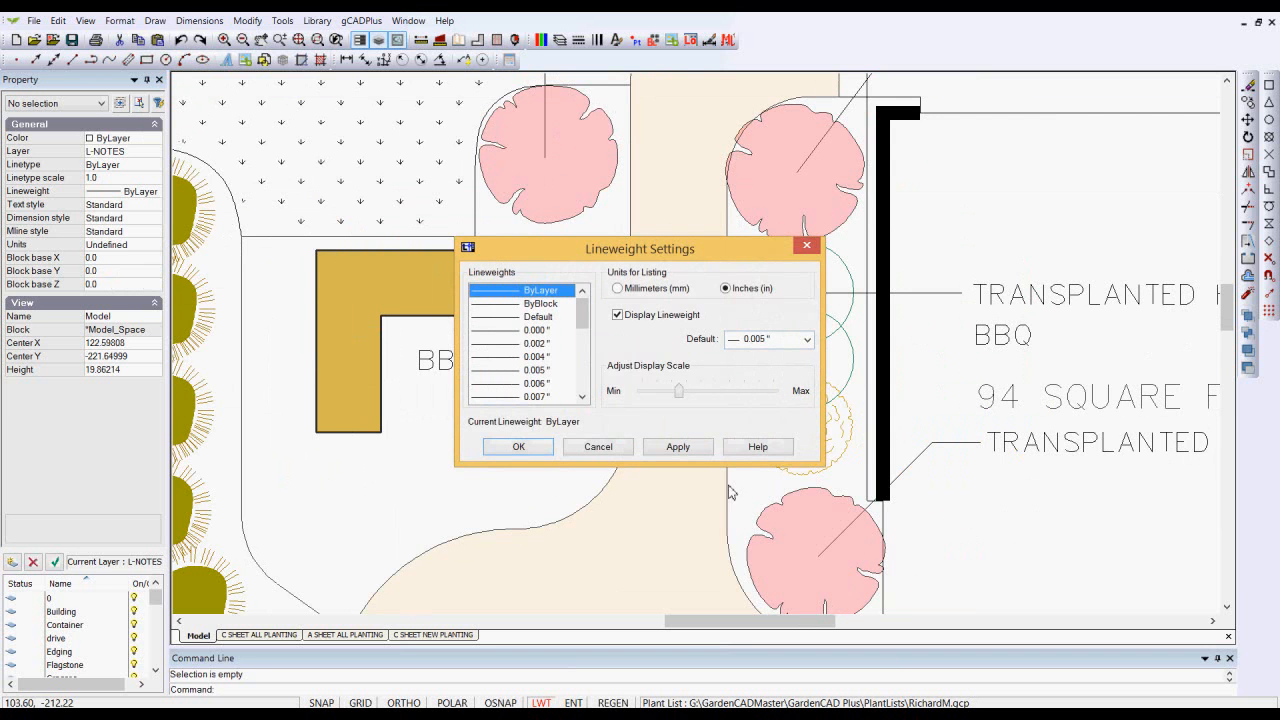
pyautogui.click(598, 446)
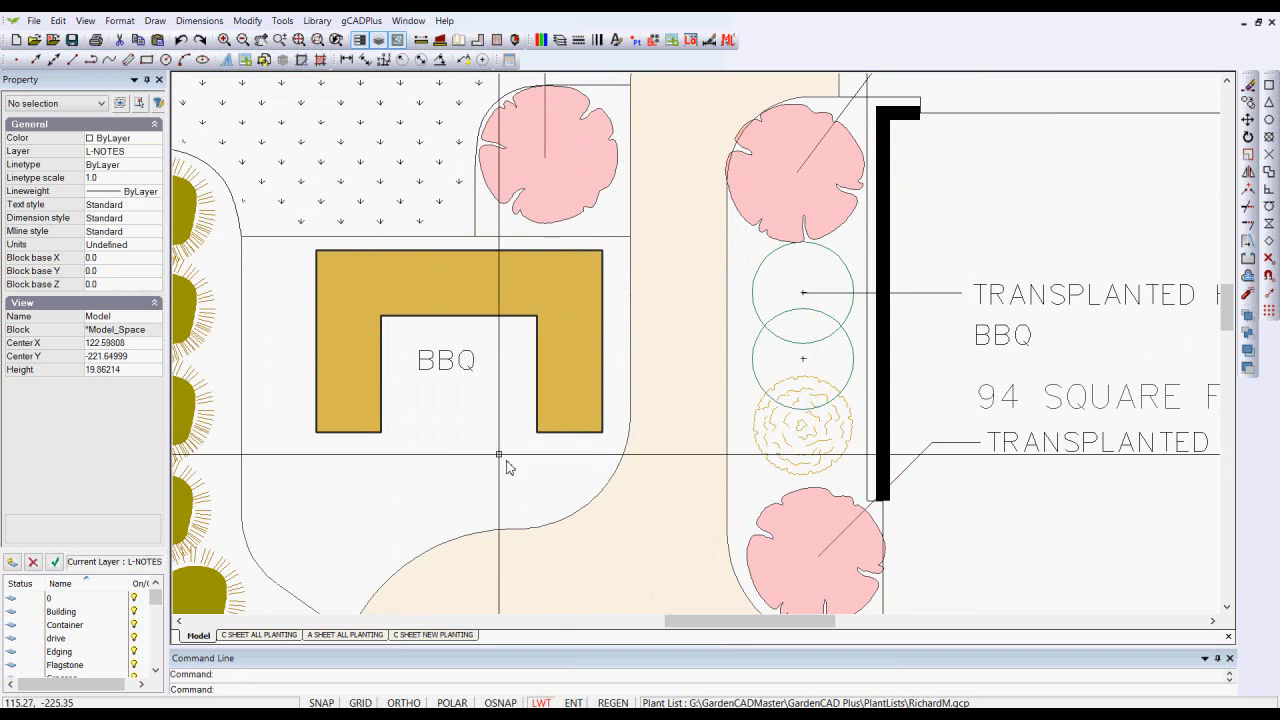
# - List lineweights in millimetres and set the drawing's default lineweight to 0.25 mm, then check the linework around the BBQ
pyautogui.scroll(-2, 489, 452)
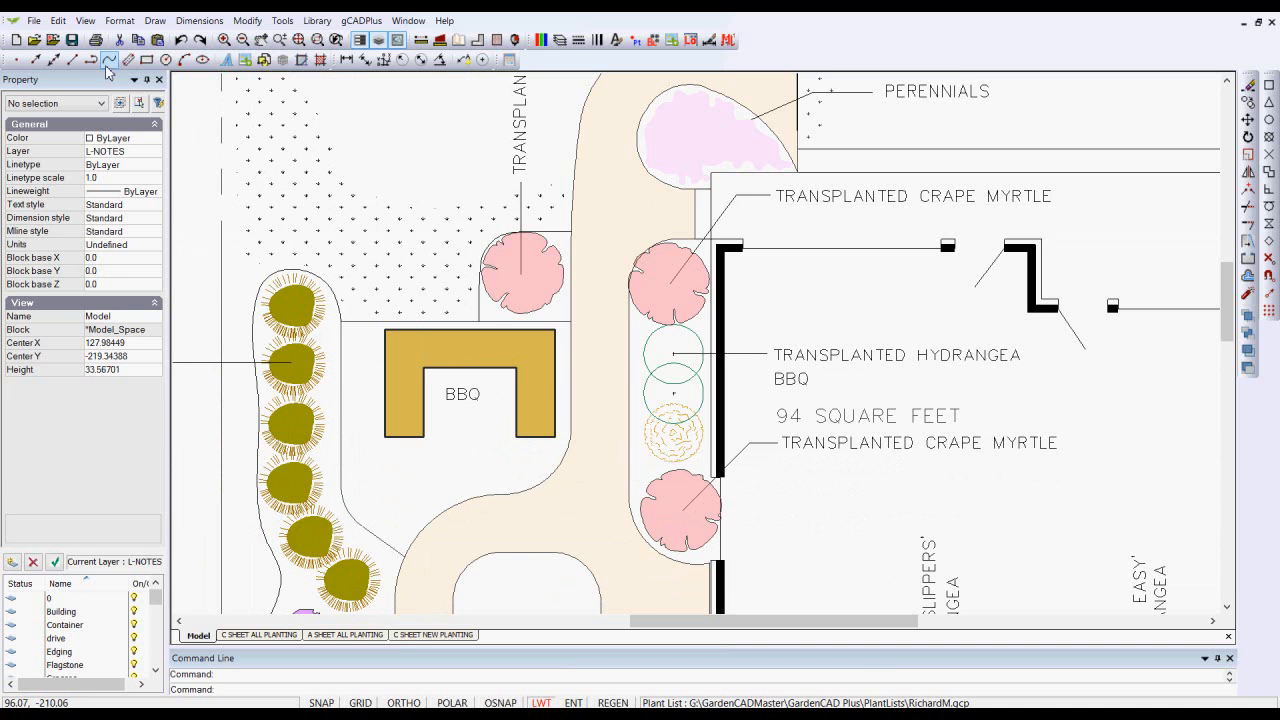
pyautogui.click(119, 21)
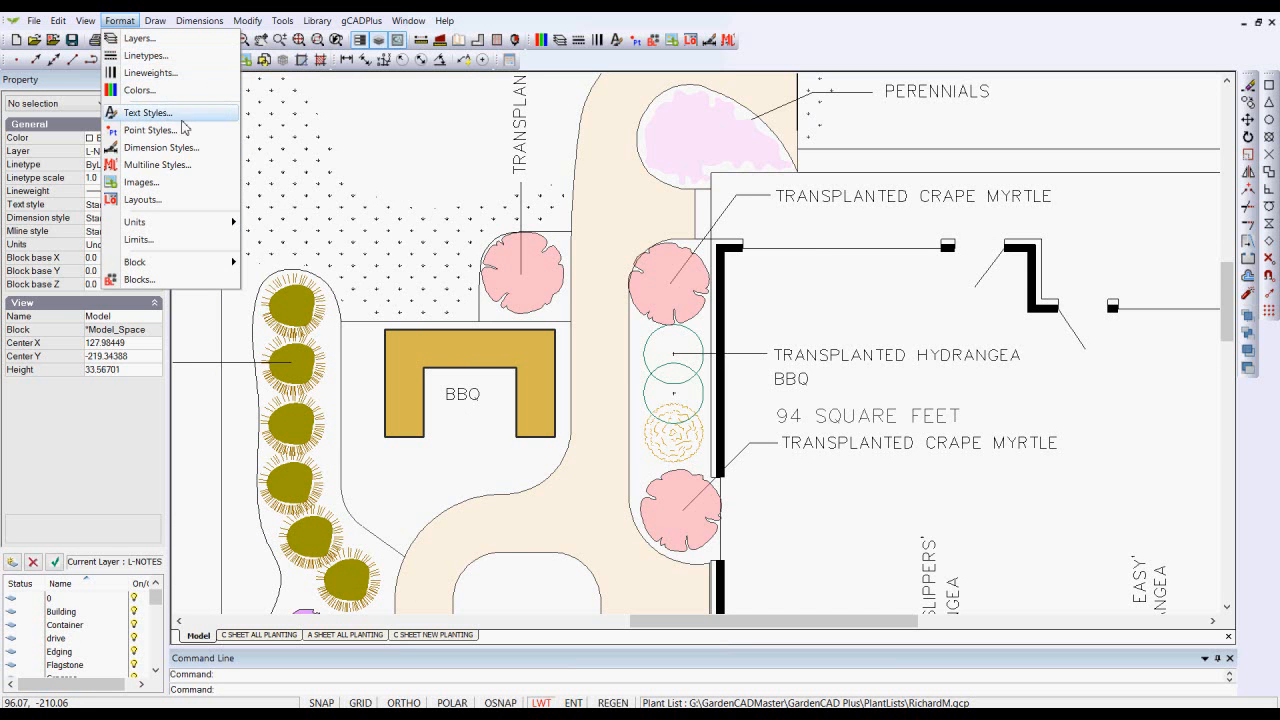
pyautogui.click(158, 74)
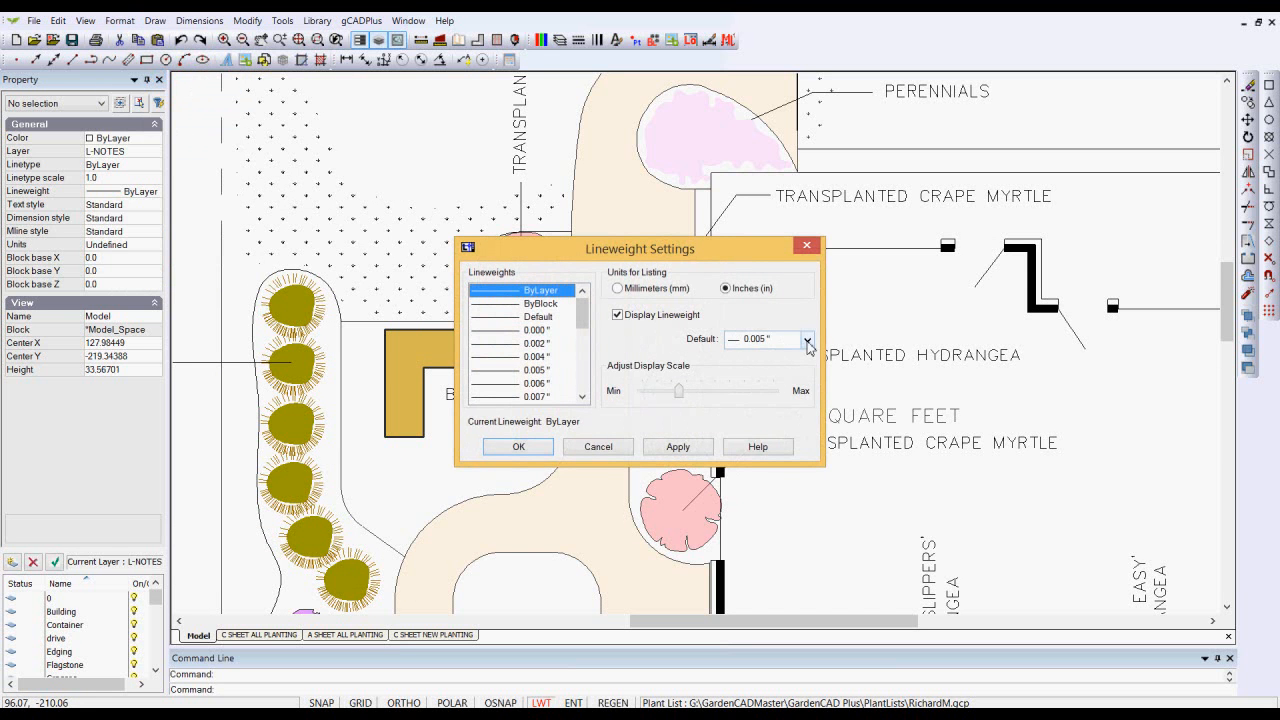
pyautogui.click(618, 288)
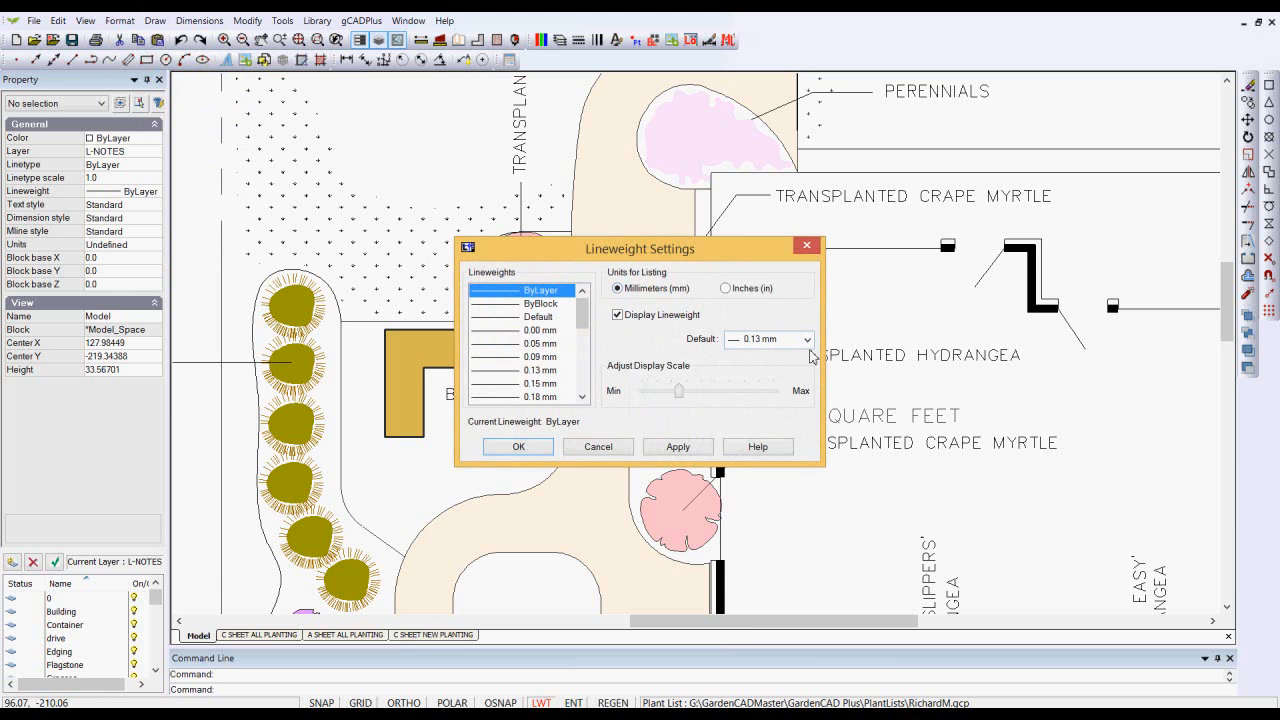
pyautogui.click(810, 344)
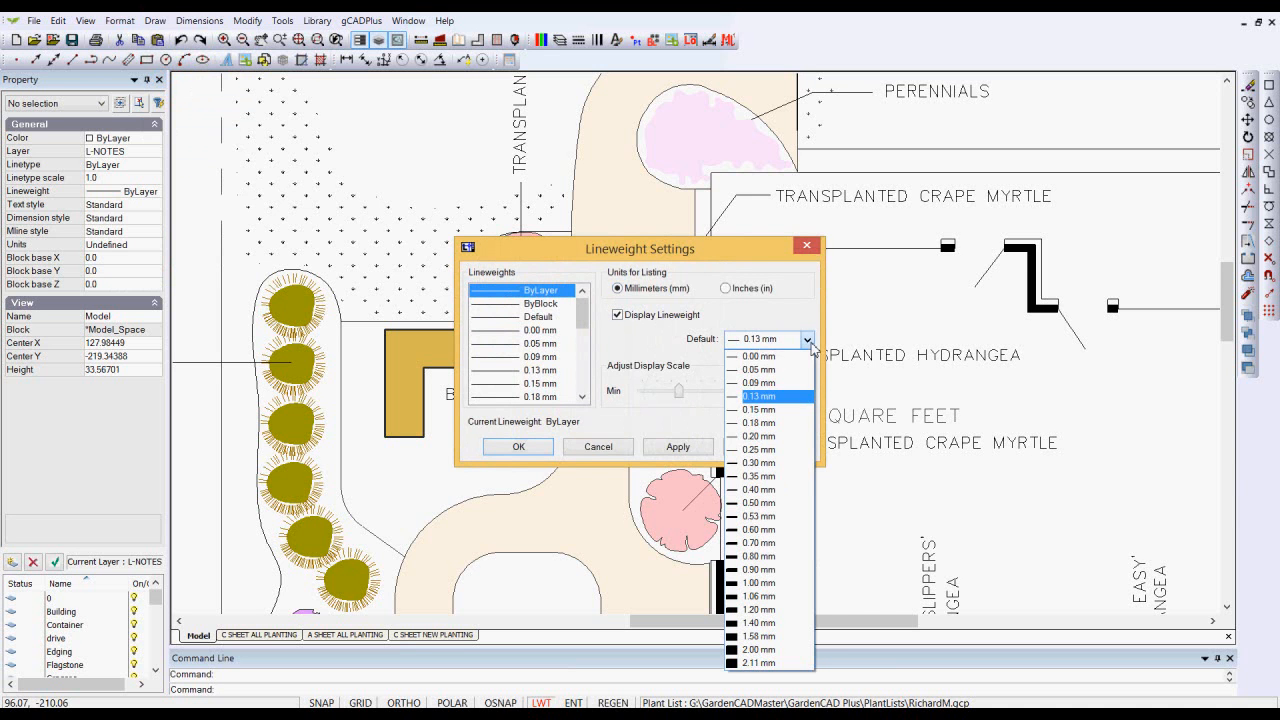
pyautogui.click(760, 450)
pyautogui.click(651, 452)
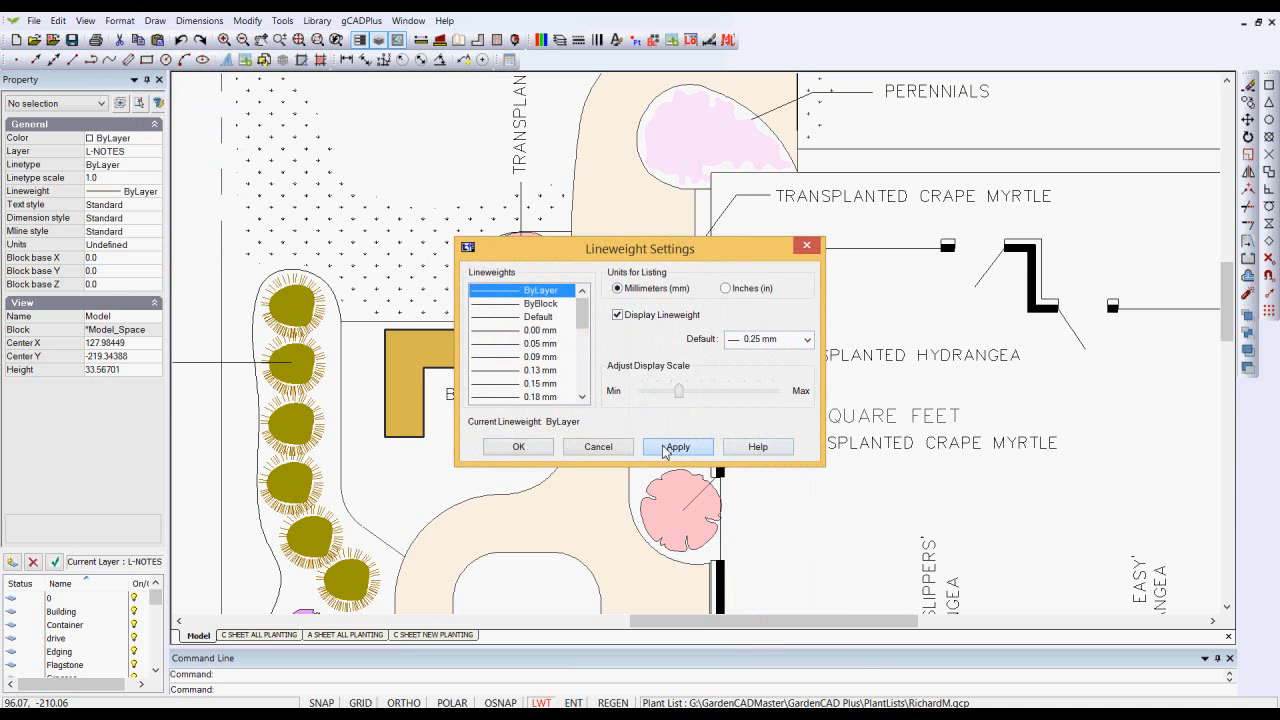
pyautogui.click(517, 449)
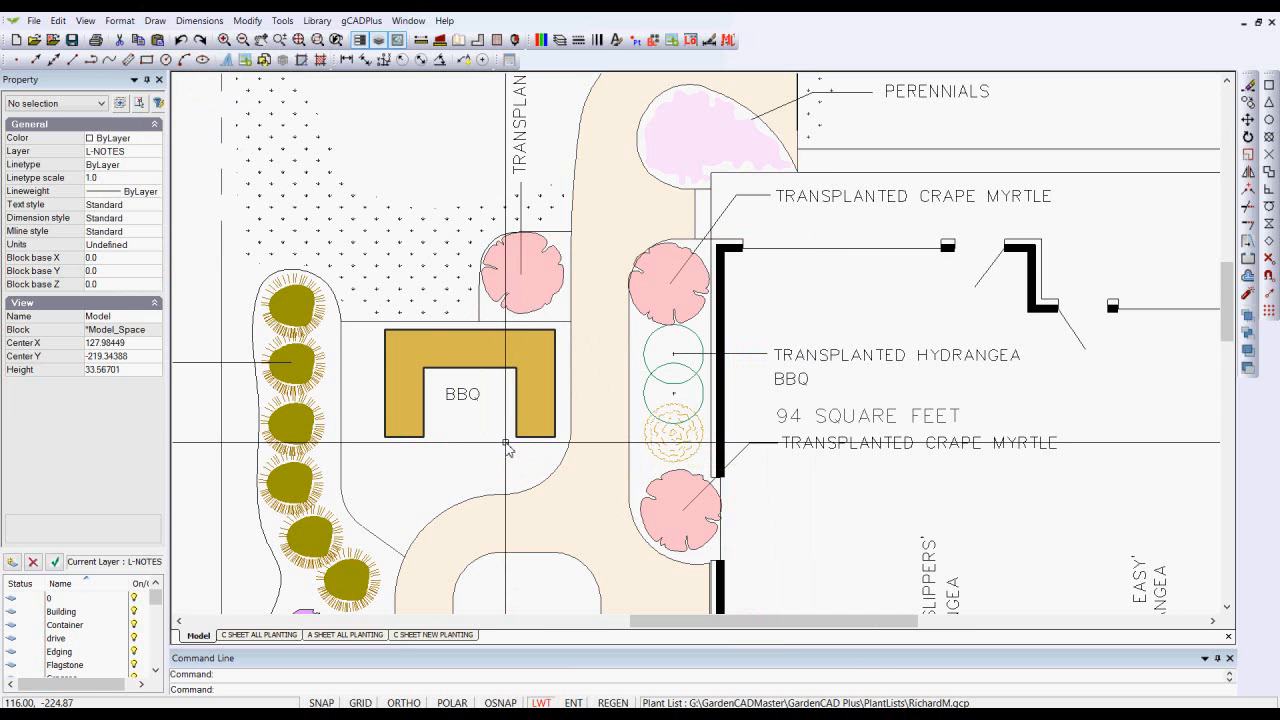
pyautogui.scroll(-2, 505, 447)
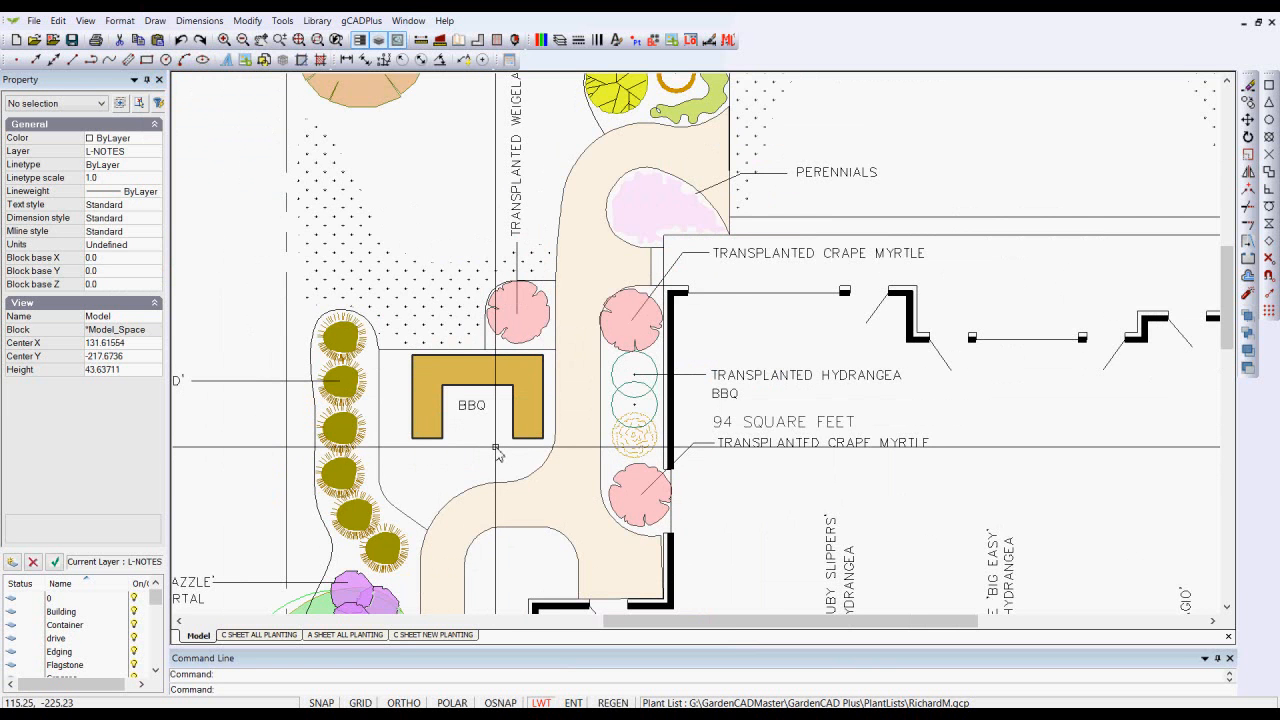
pyautogui.scroll(-2, 543, 421)
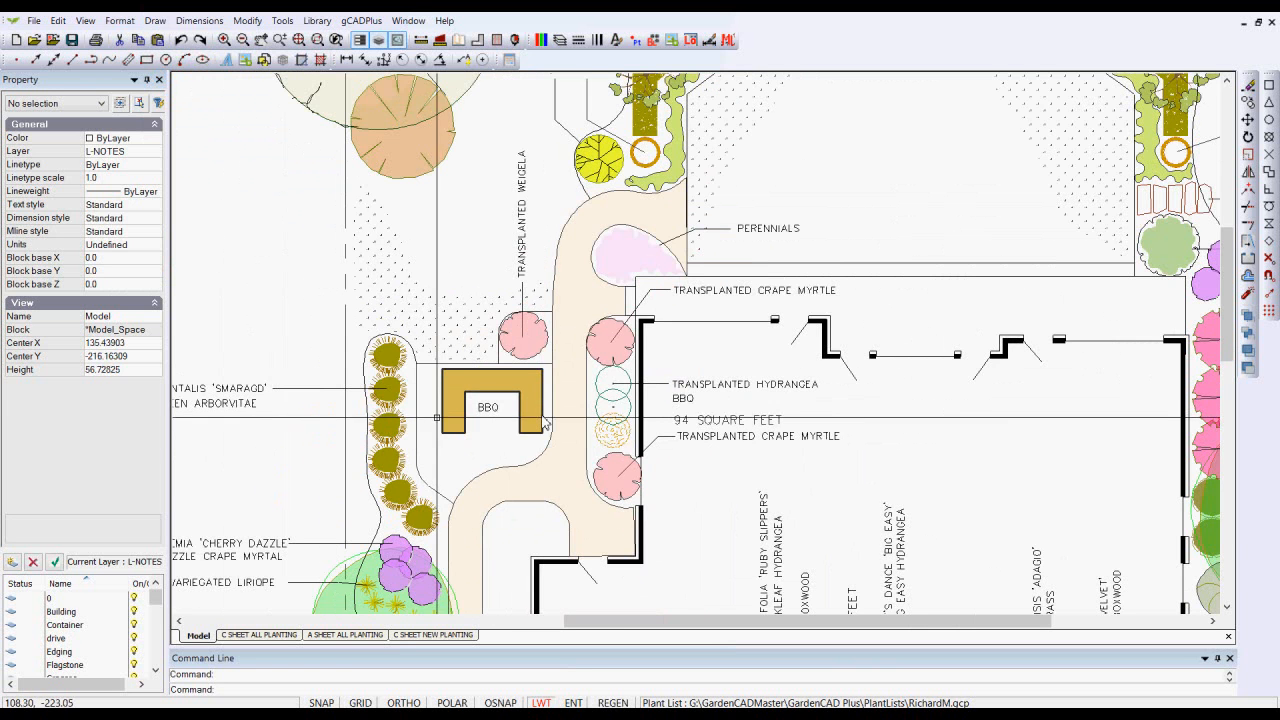
# - Switch to the A SHEET ALL PLANTING layout and fit the whole sheet in view
pyautogui.click(345, 635)
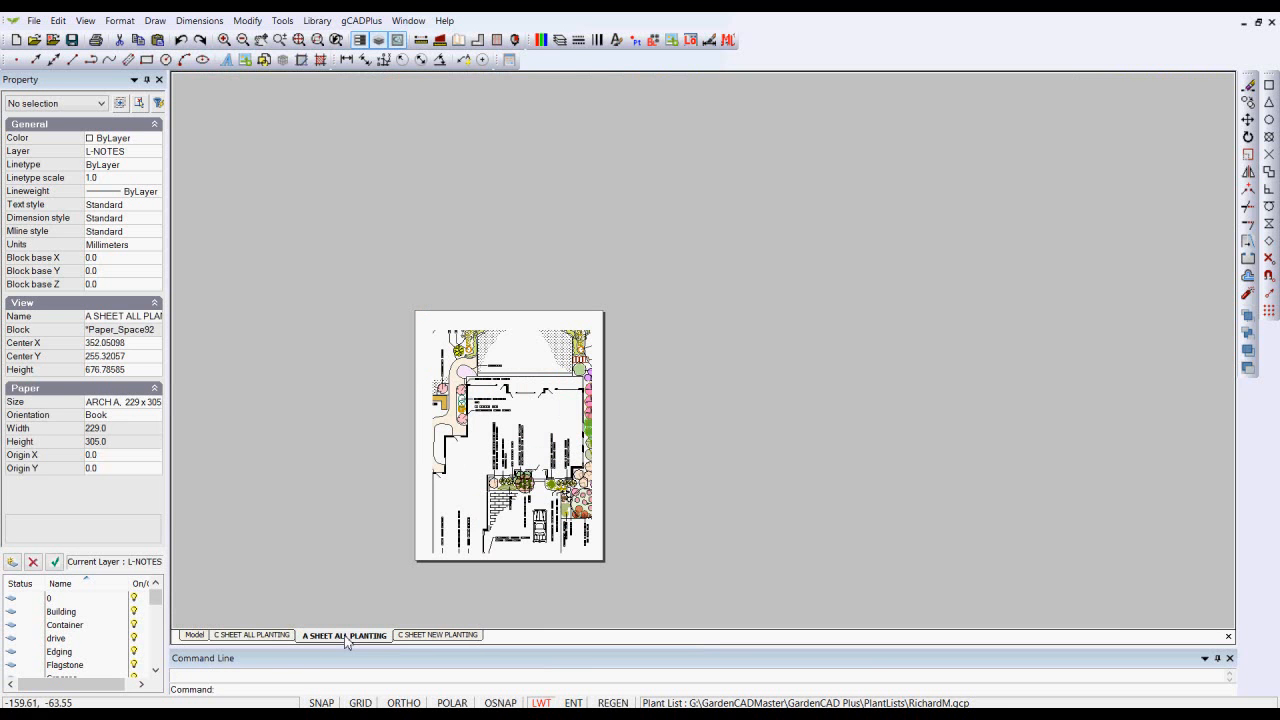
pyautogui.rightClick(740, 163)
pyautogui.click(775, 170)
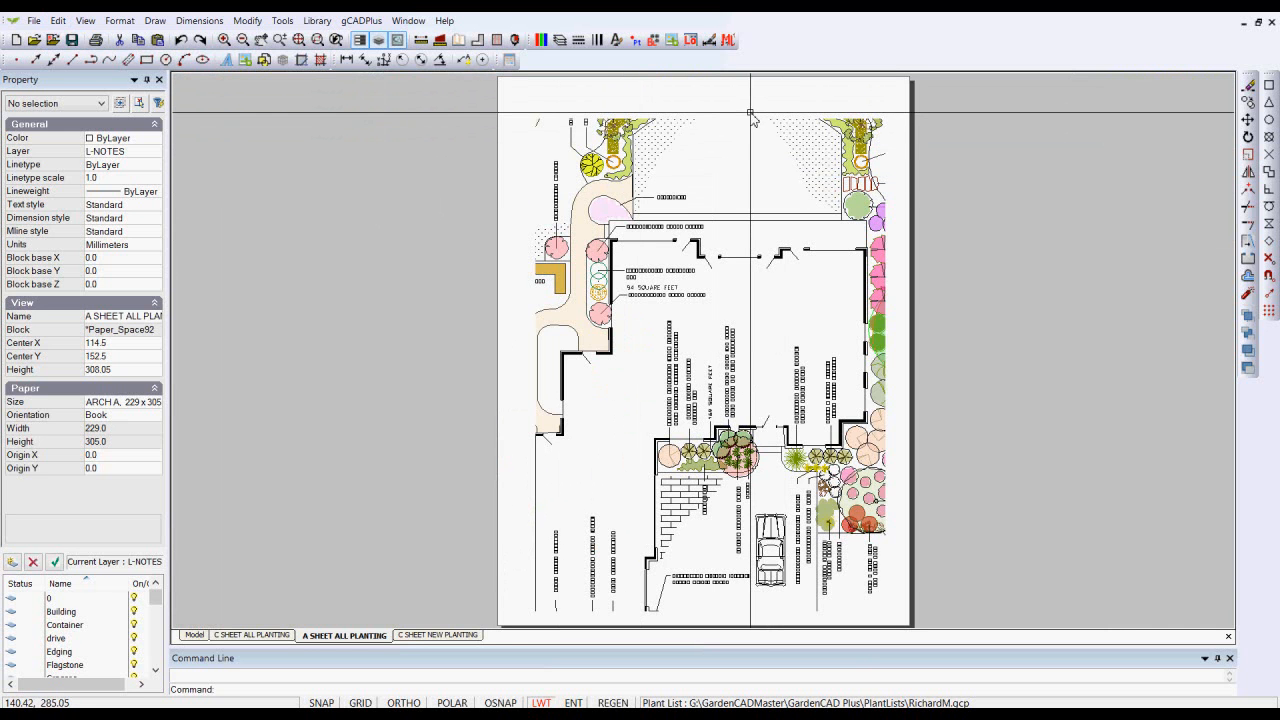
# - Try to resize the sheet viewport's view frame in model space and display the result on the layout
pyautogui.doubleClick(752, 172)
pyautogui.scroll(-1, 830, 245)
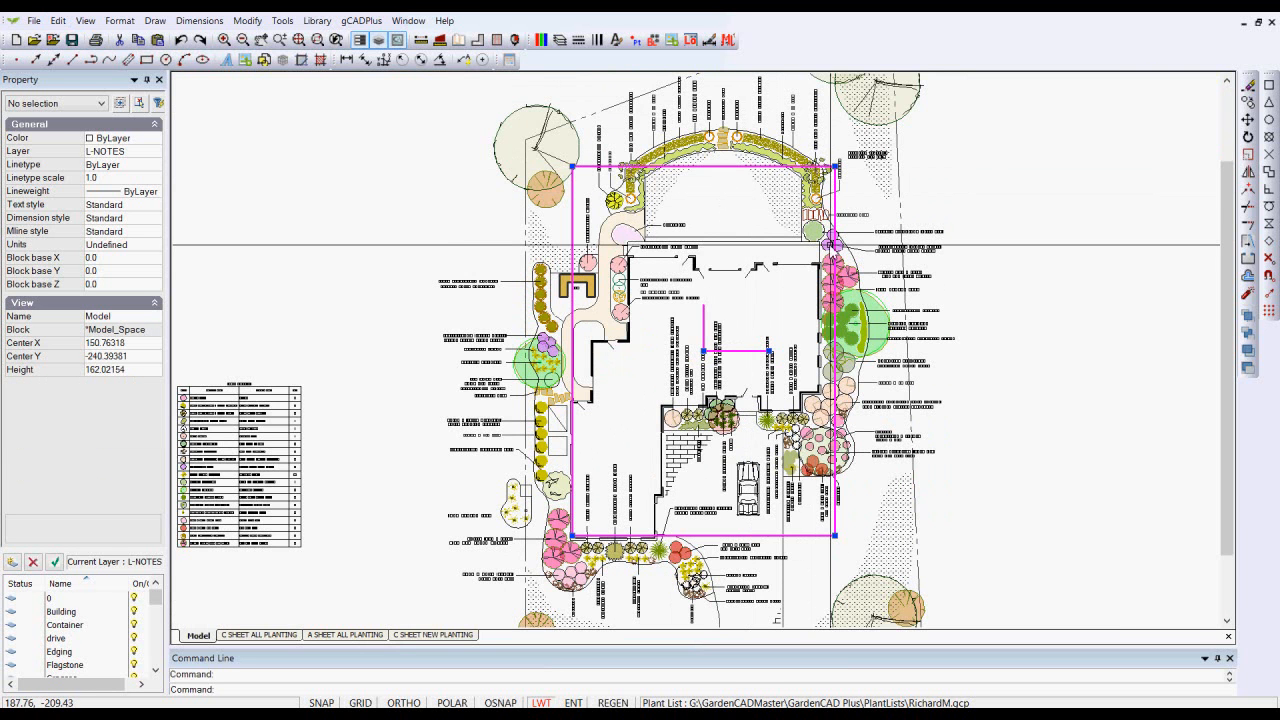
pyautogui.scroll(-2, 836, 235)
pyautogui.click(881, 149)
pyautogui.rightClick(812, 199)
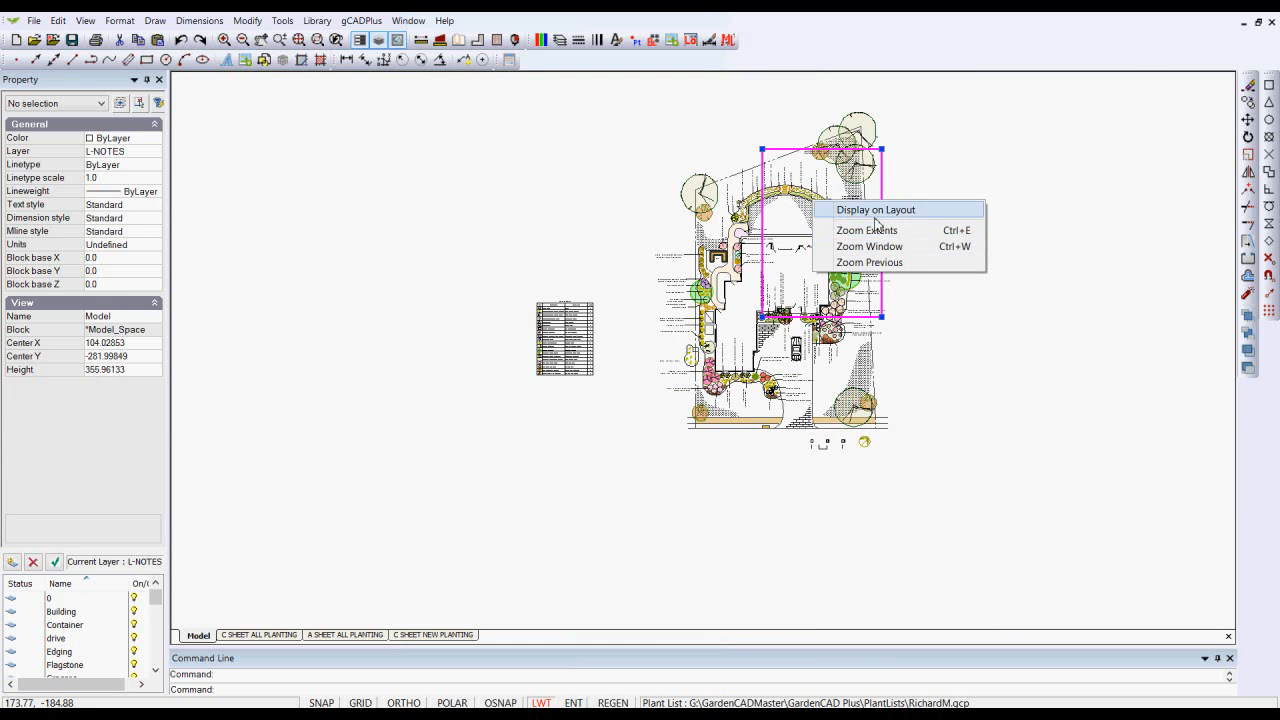
pyautogui.click(870, 210)
# - Select the viewport on the A SHEET ALL PLANTING layout and set its Fixed Scale to No
pyautogui.rightClick(812, 284)
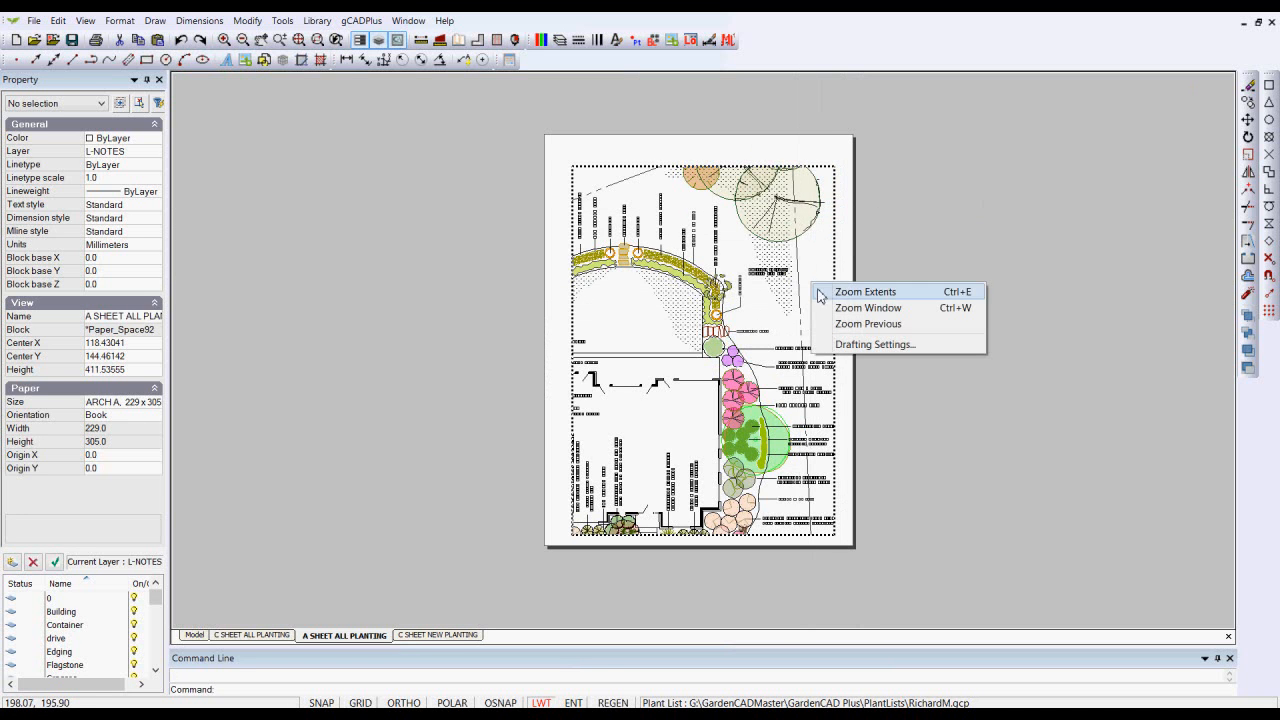
pyautogui.click(850, 309)
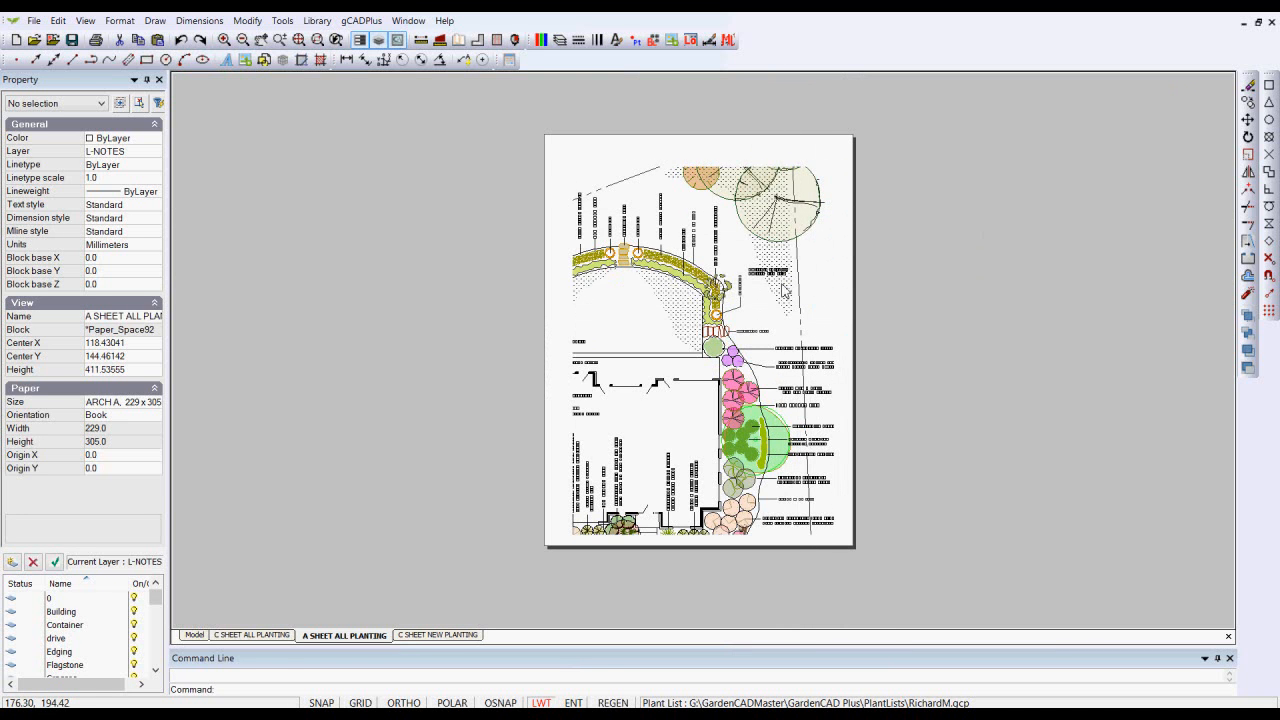
pyautogui.click(738, 305)
pyautogui.click(884, 308)
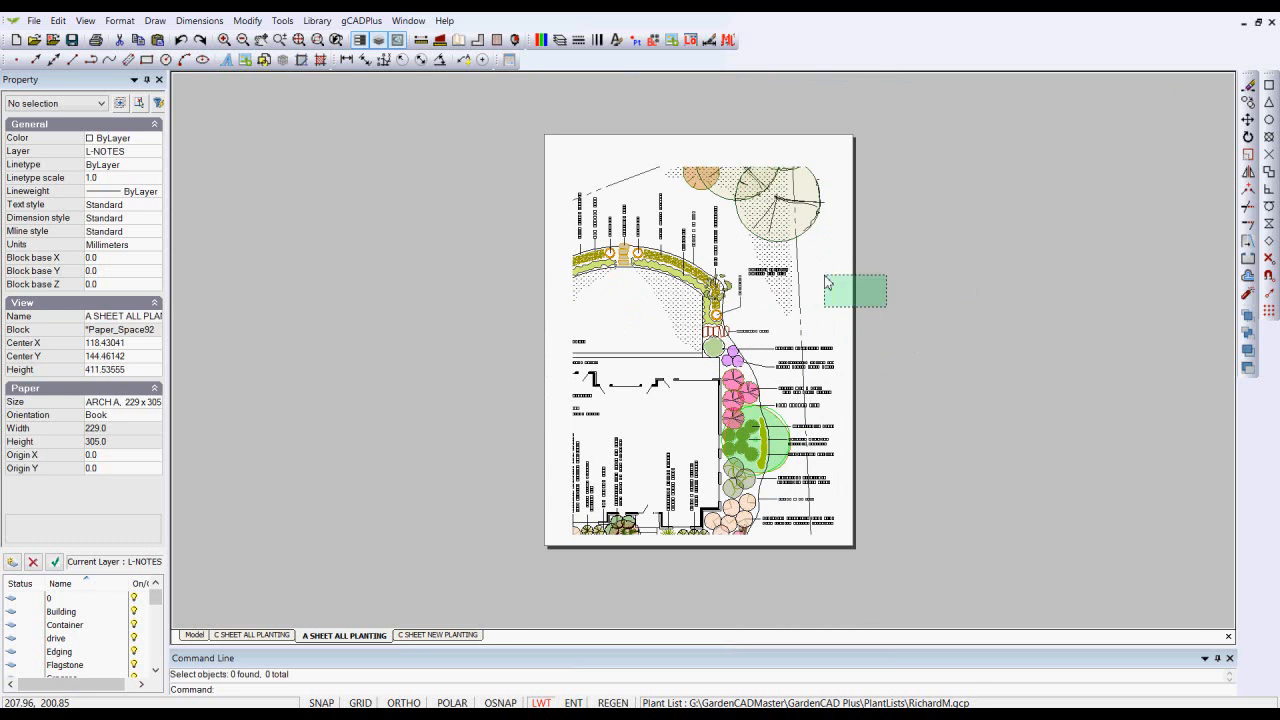
pyautogui.click(822, 272)
pyautogui.doubleClick(127, 386)
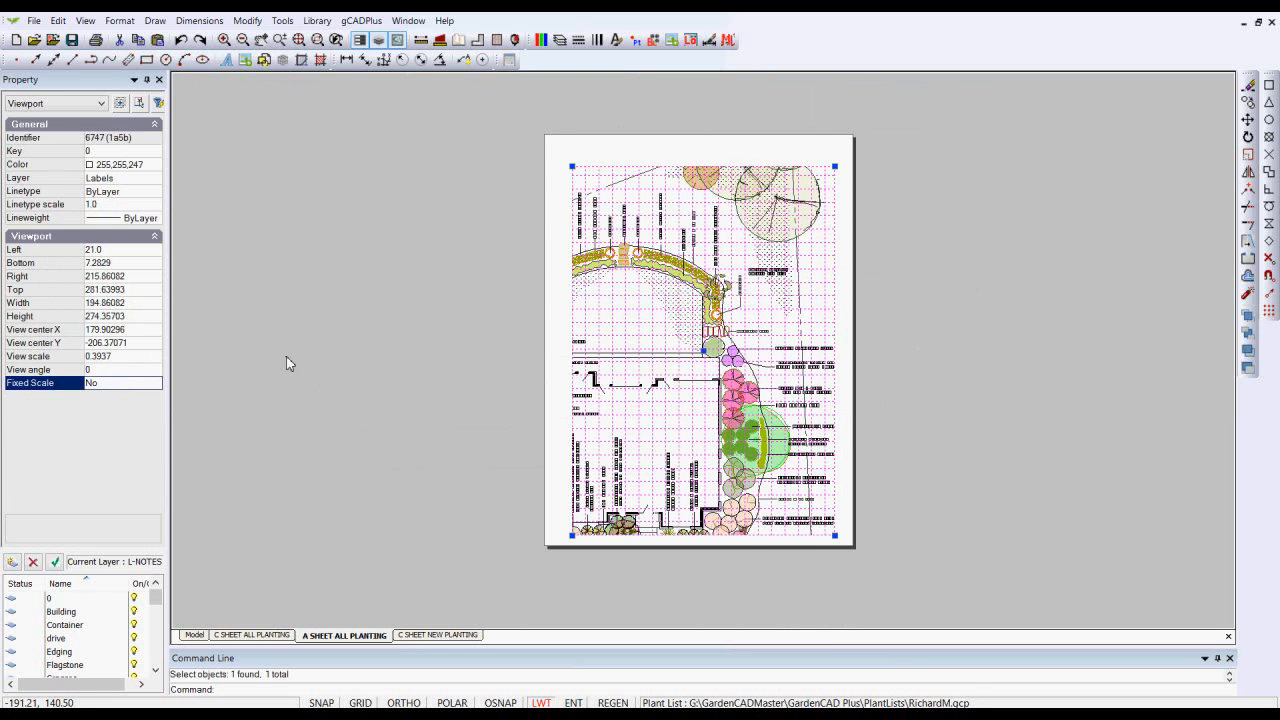
# - Enlarge the viewport's view frame in model space and reposition it over the house and its surrounding planting
pyautogui.rightClick(649, 307)
pyautogui.click(688, 316)
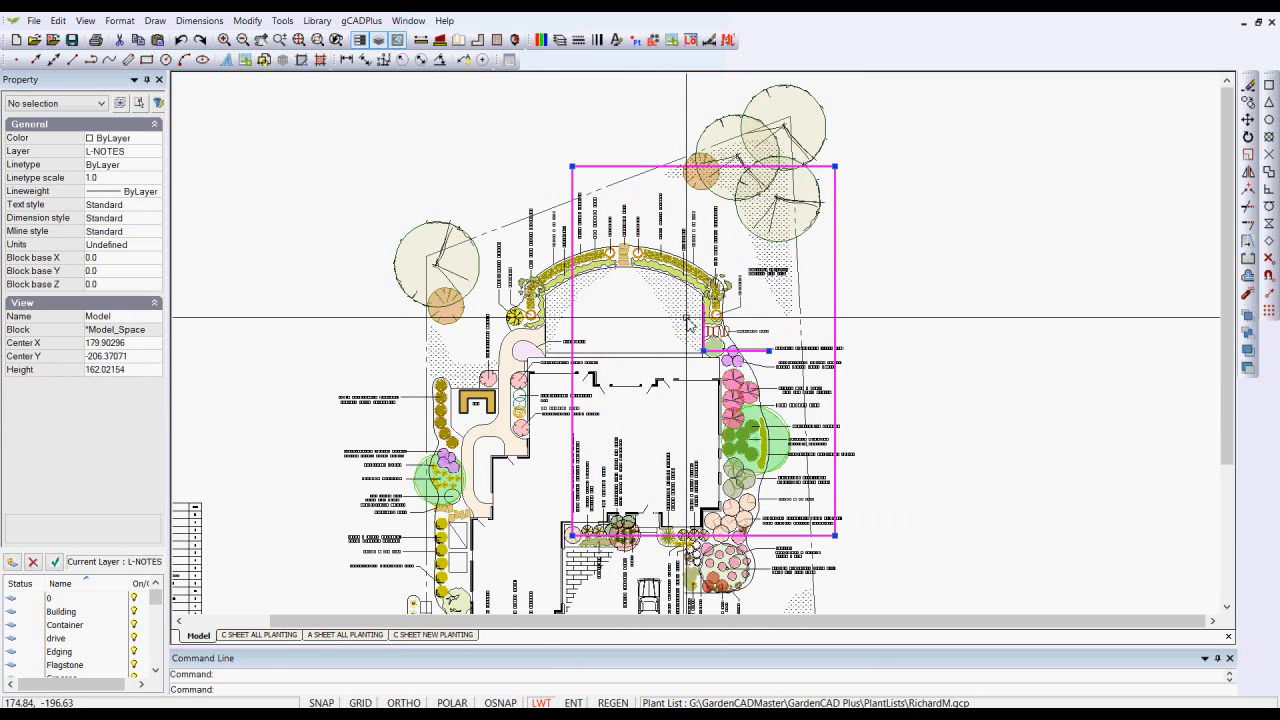
pyautogui.click(772, 228)
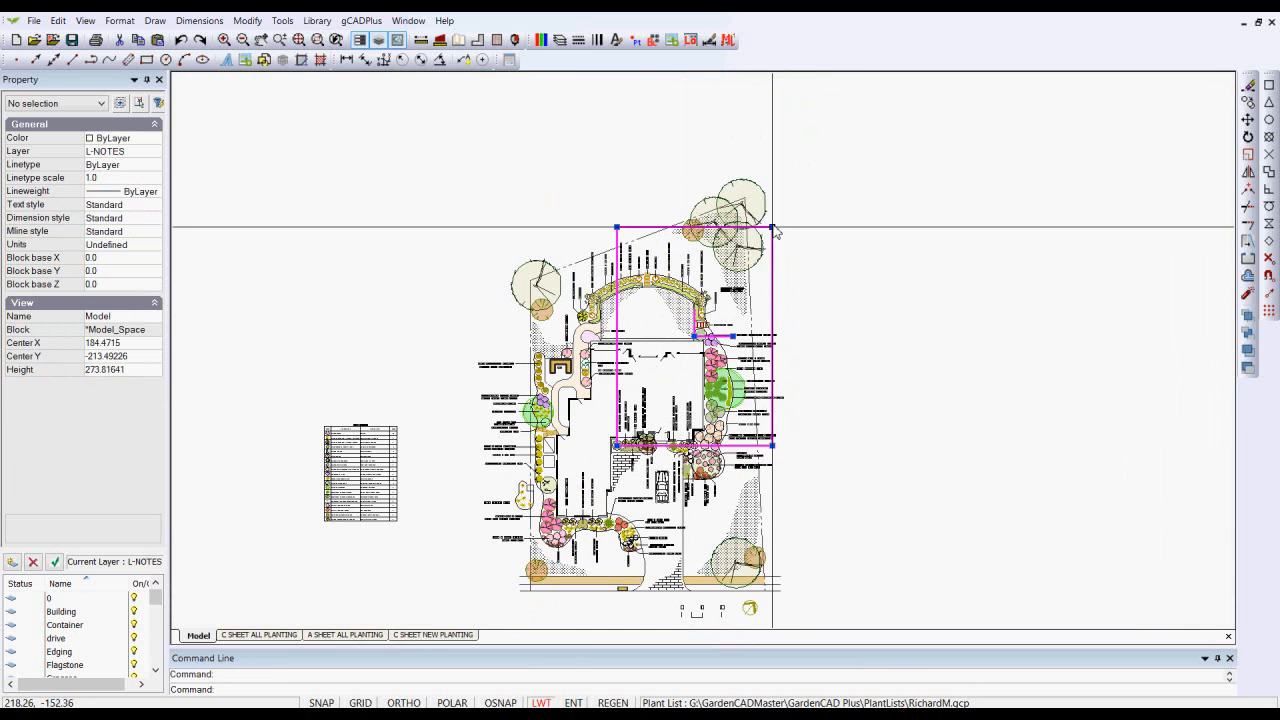
pyautogui.click(827, 149)
pyautogui.click(694, 335)
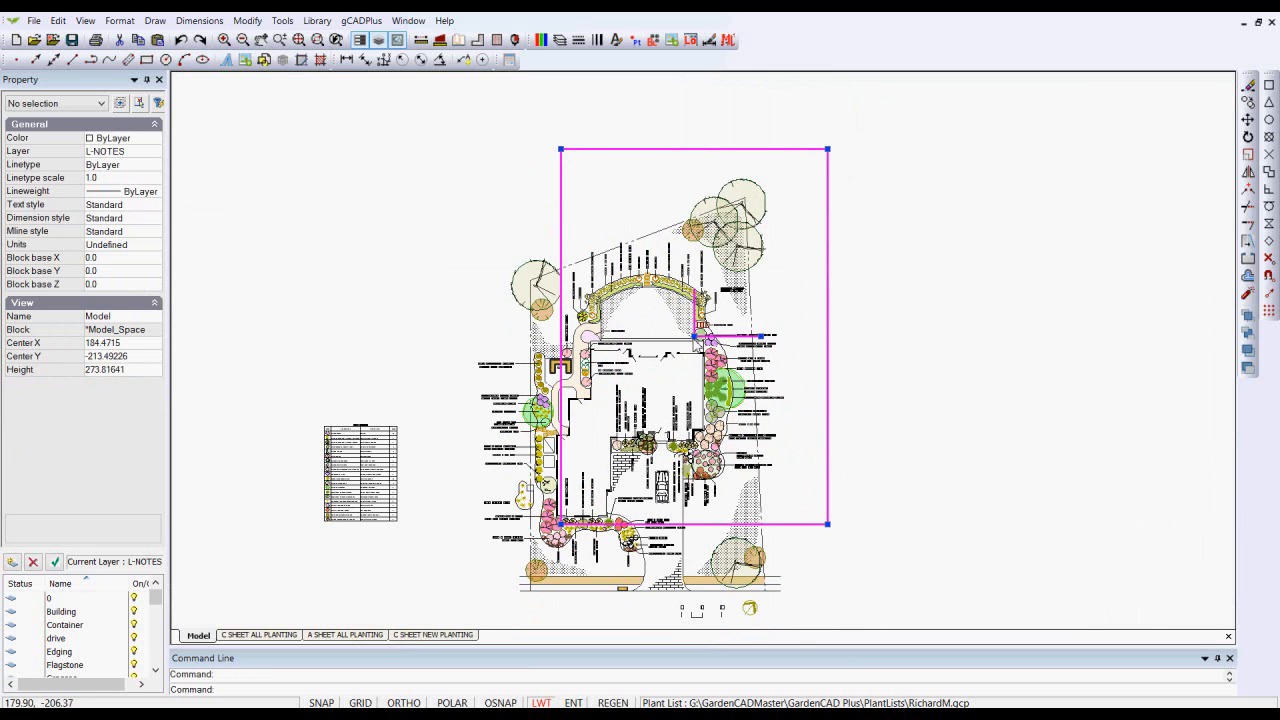
pyautogui.click(641, 427)
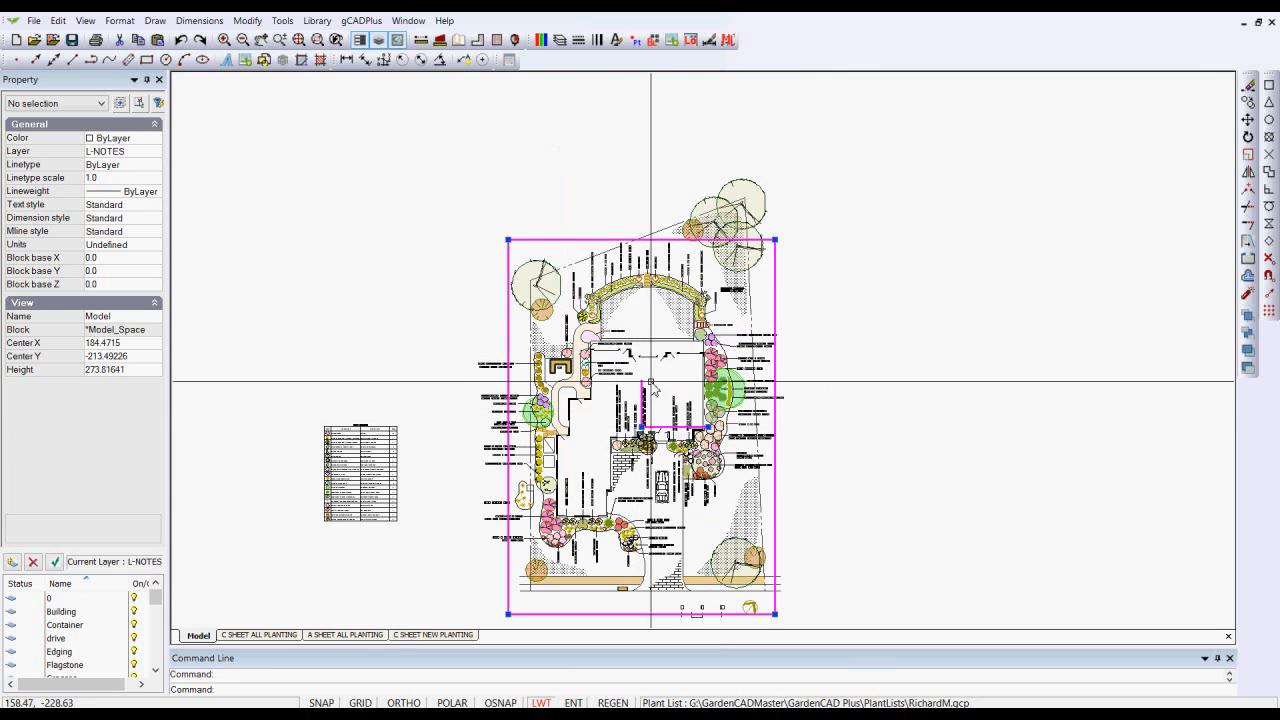
# - Enlarge the viewport's view frame to take in the upper trees, shift it over the plan, and apply the view to the layout
pyautogui.click(775, 242)
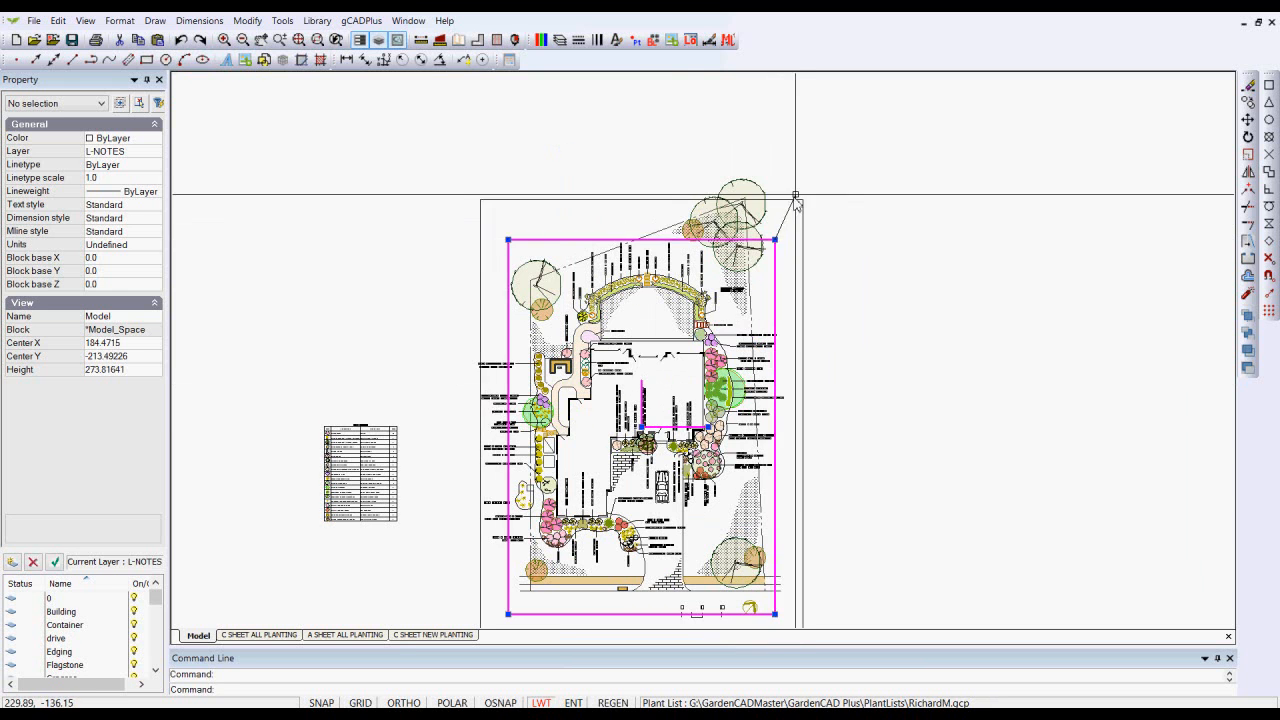
pyautogui.click(806, 195)
pyautogui.click(641, 427)
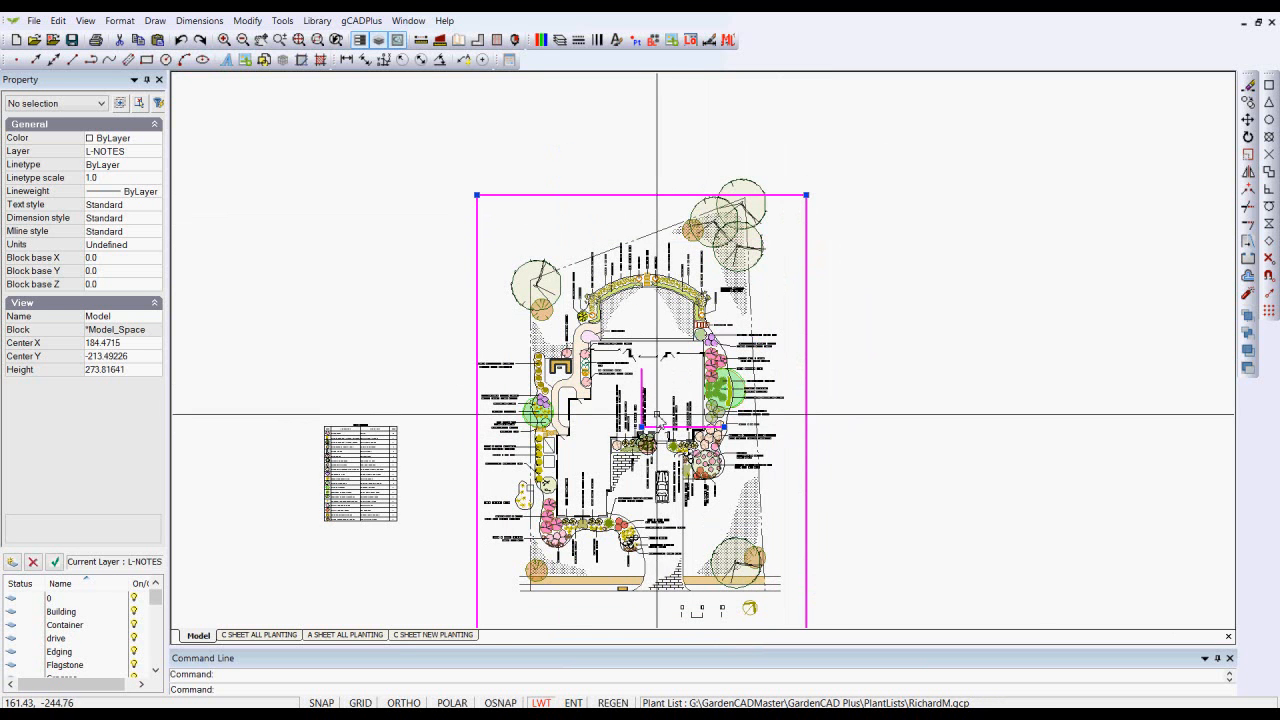
pyautogui.click(651, 417)
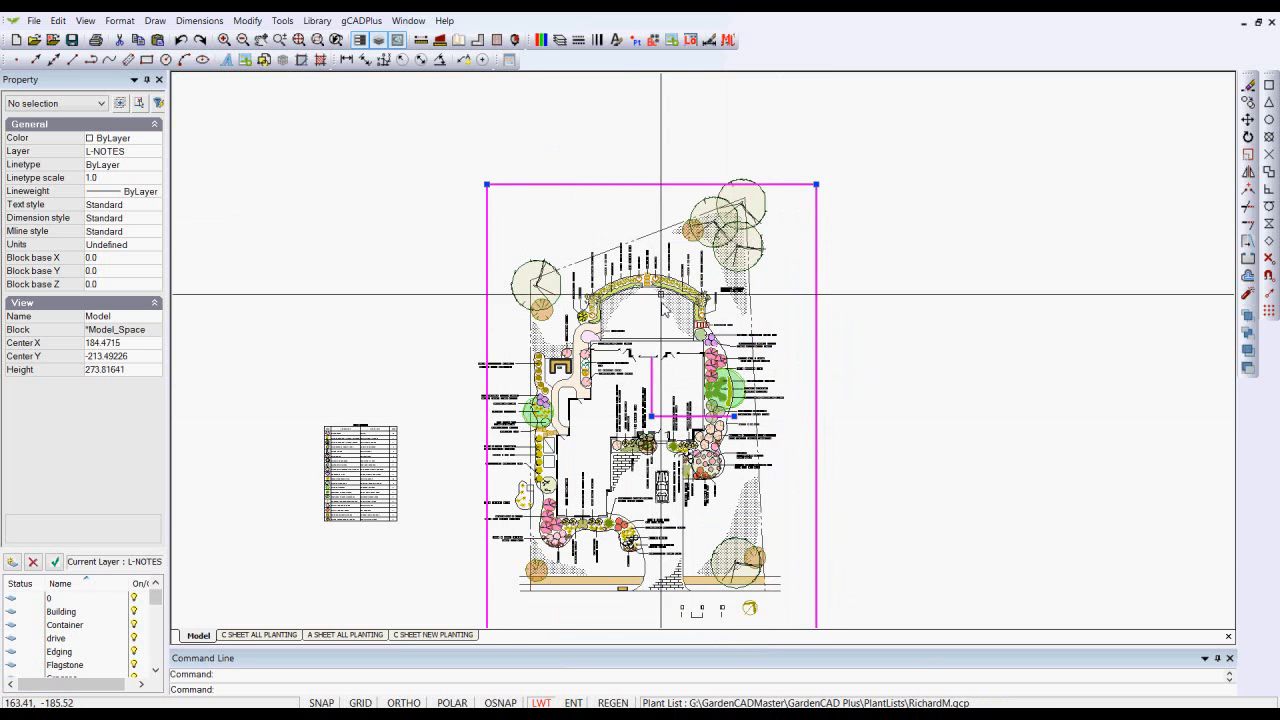
pyautogui.rightClick(645, 254)
pyautogui.click(692, 265)
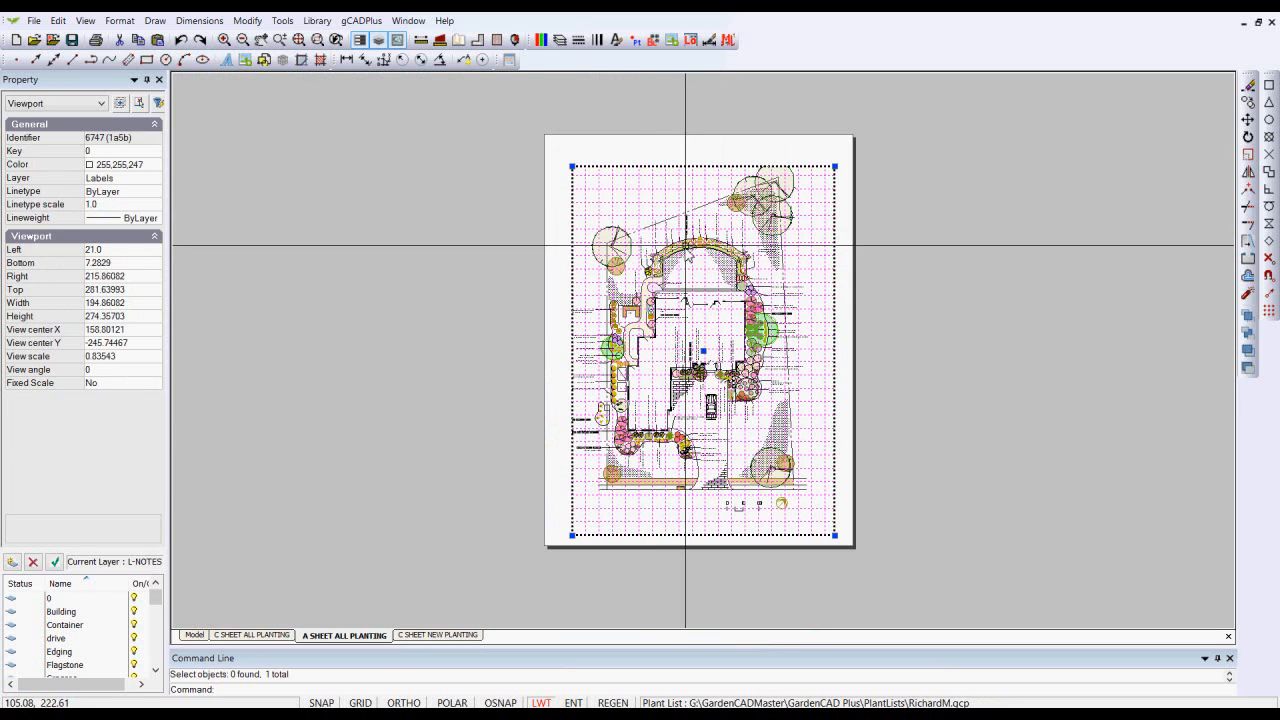
# - Deselect the viewport and zoom to the extents of the A SHEET ALL PLANTING sheet
pyautogui.rightClick(652, 221)
pyautogui.click(692, 245)
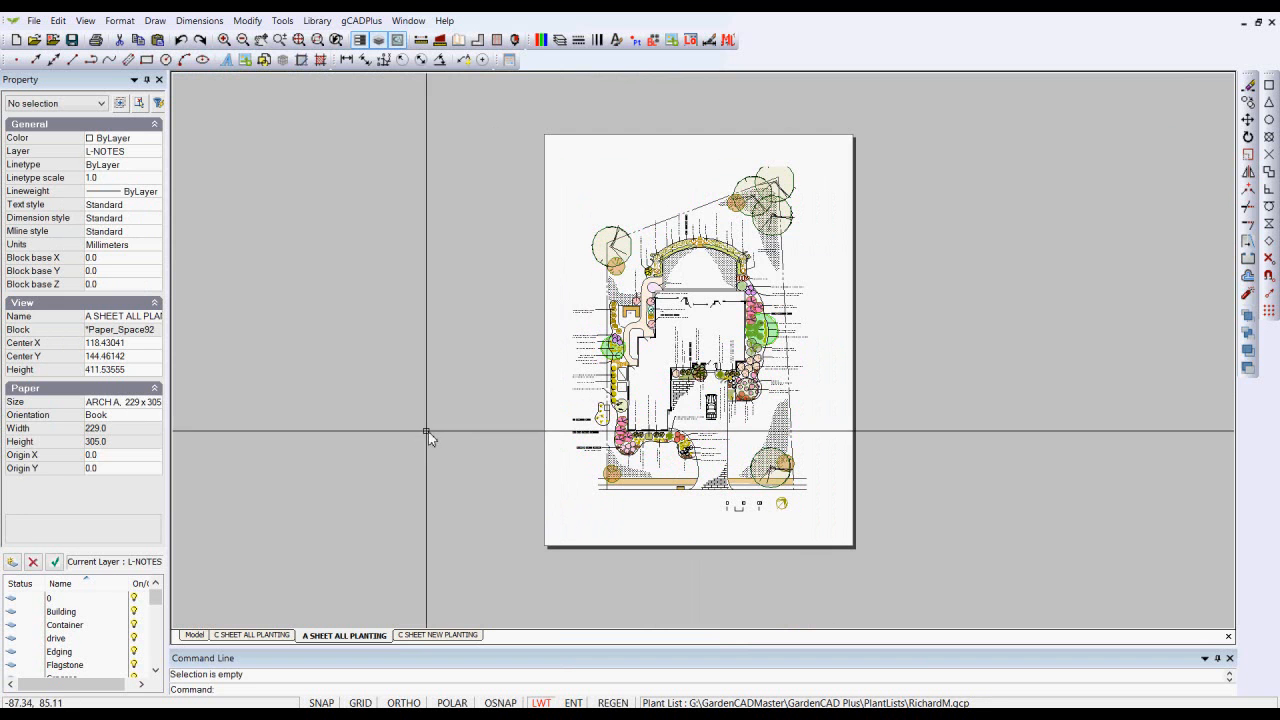
pyautogui.rightClick(416, 286)
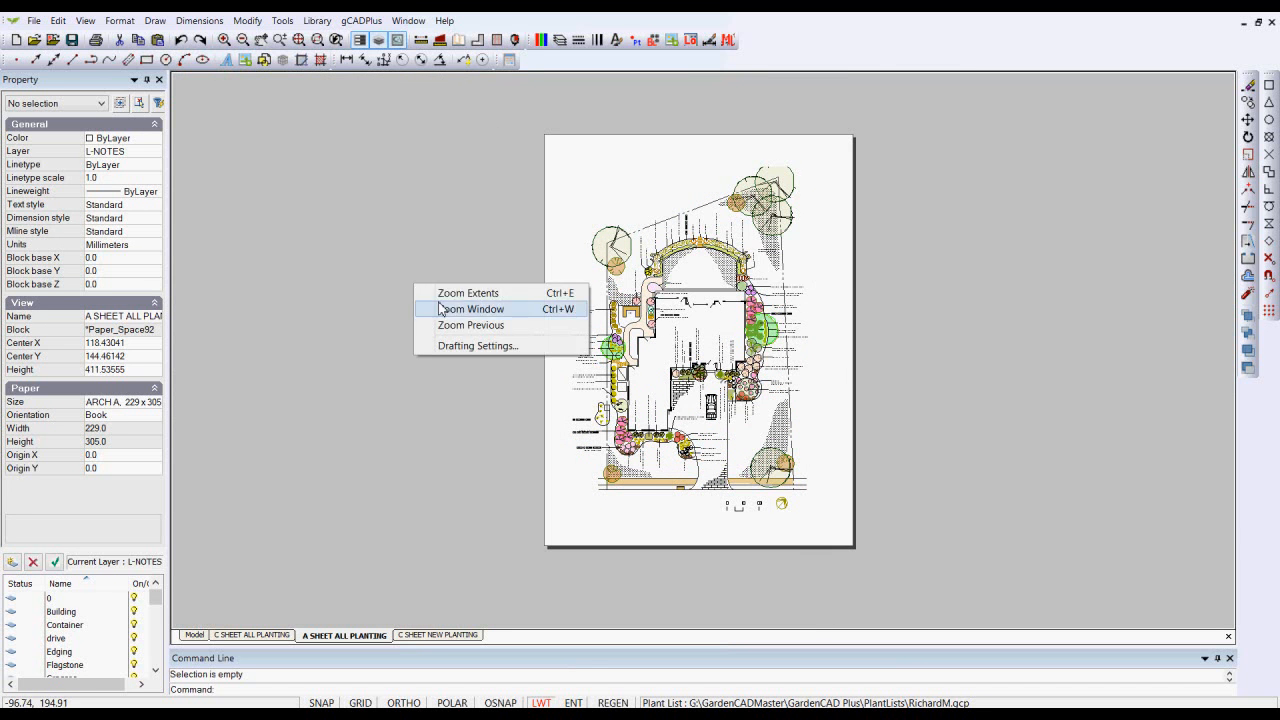
pyautogui.click(468, 293)
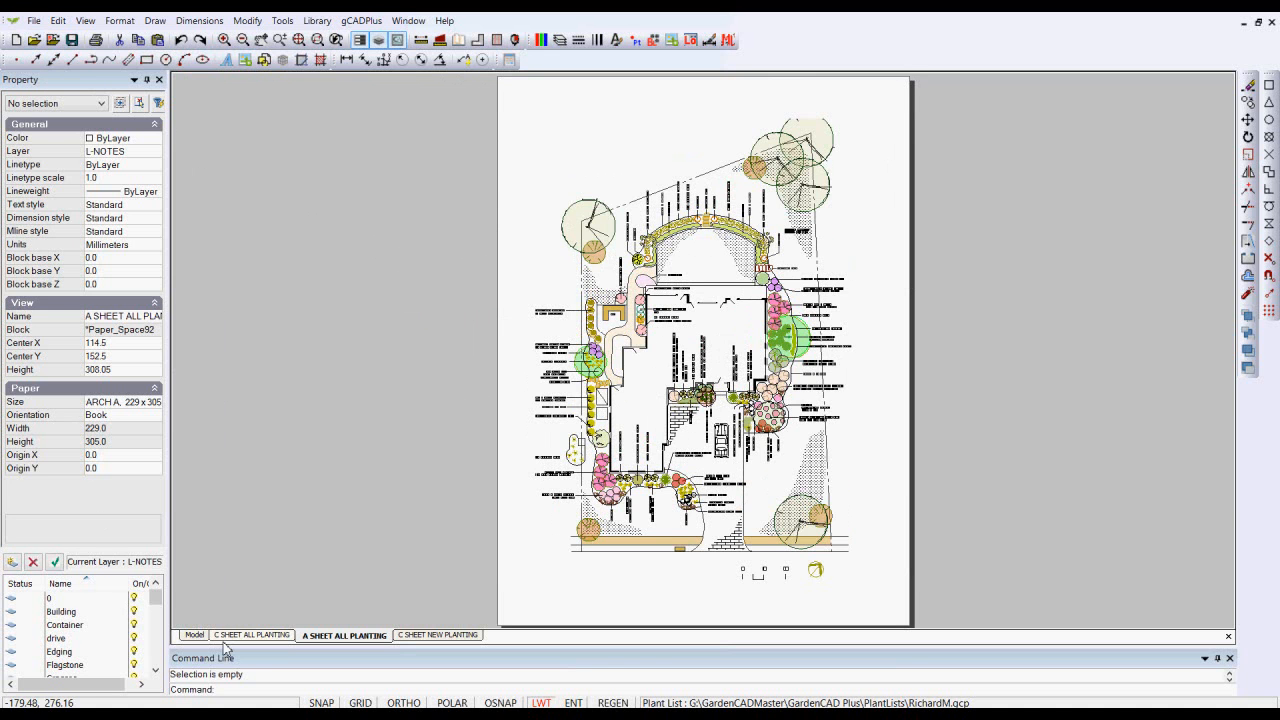
# - Export a region around the whole planting plan to PDF as LiteCAD drawing.pdf on the Desktop, overwriting the existing file
pyautogui.click(34, 21)
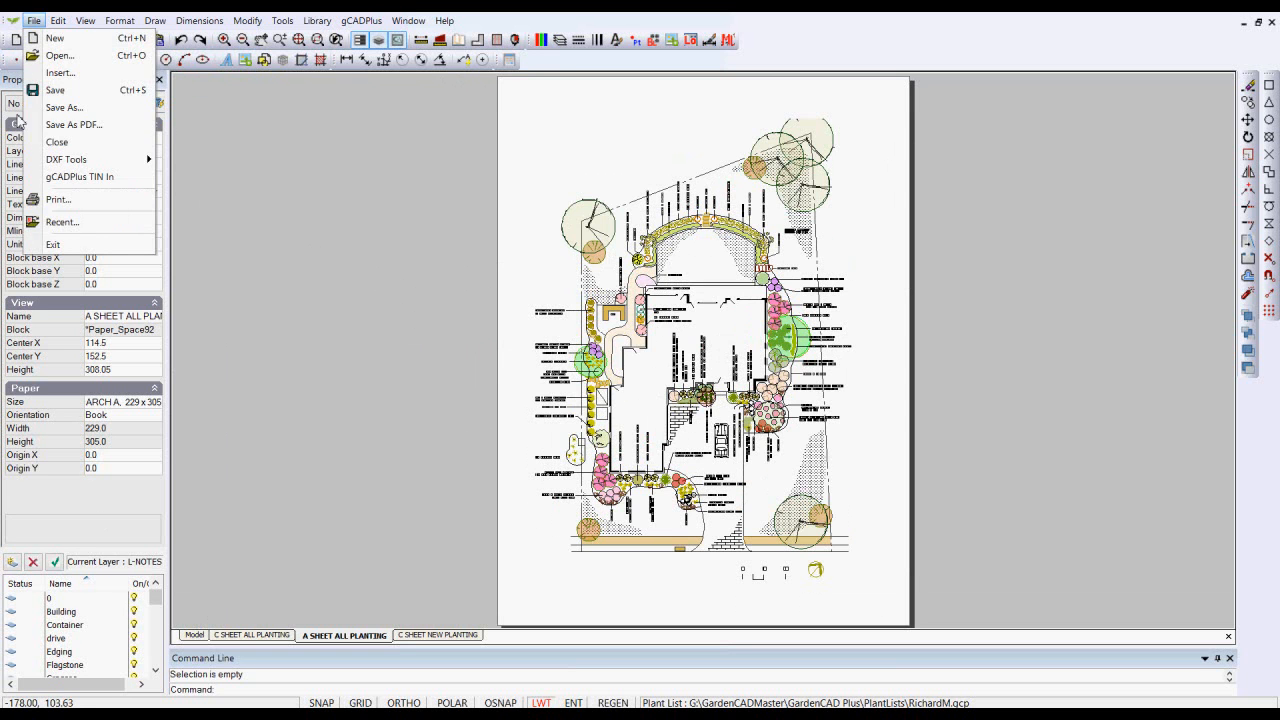
pyautogui.click(68, 127)
pyautogui.click(647, 416)
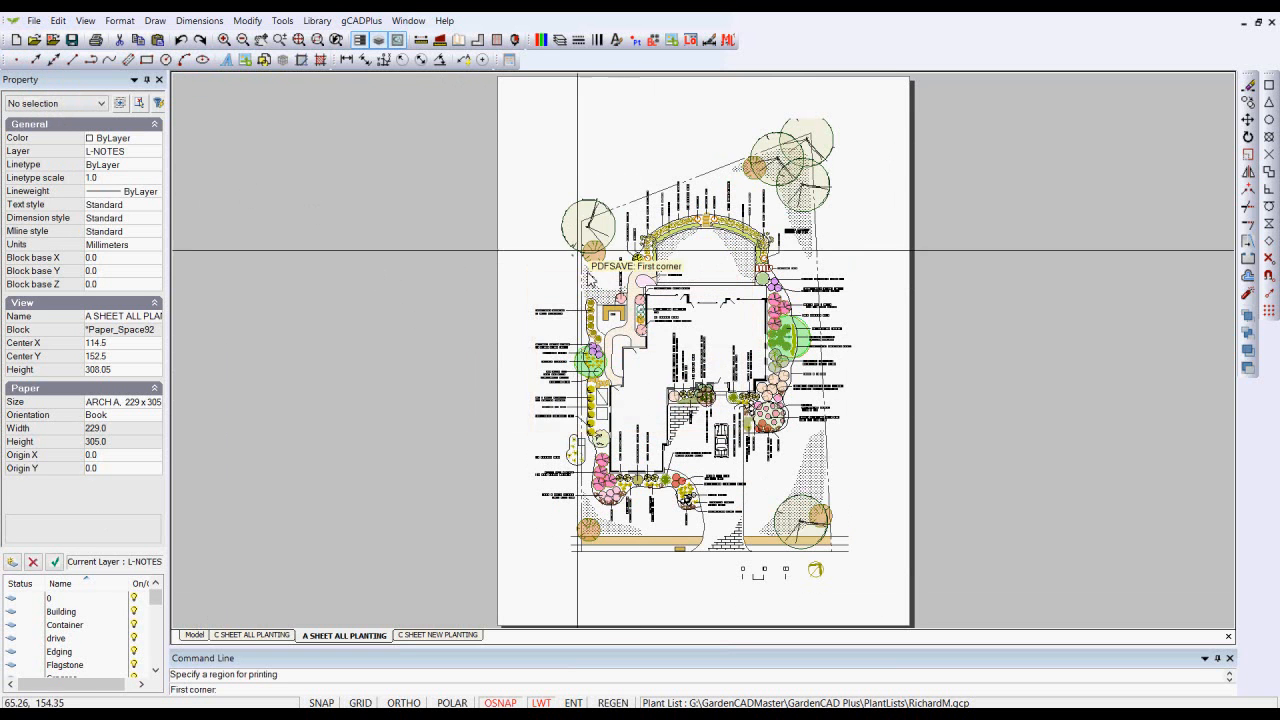
pyautogui.click(519, 97)
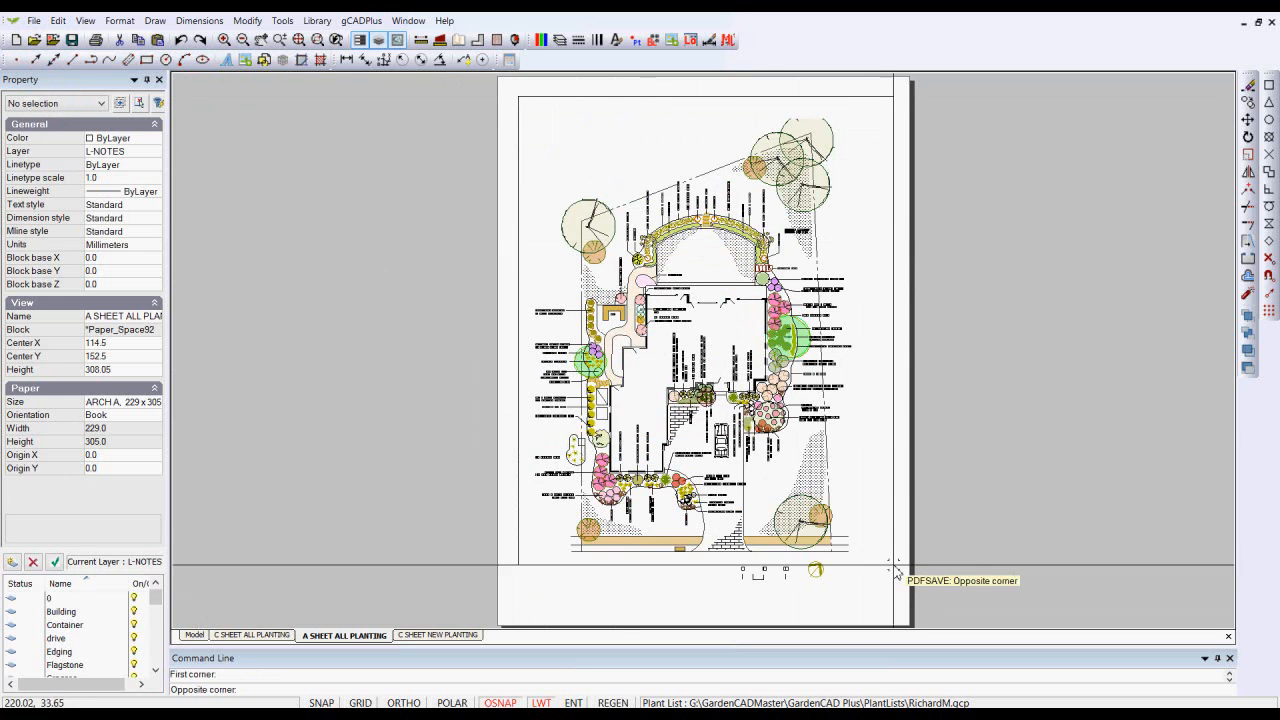
pyautogui.click(884, 598)
pyautogui.click(770, 300)
pyautogui.click(888, 500)
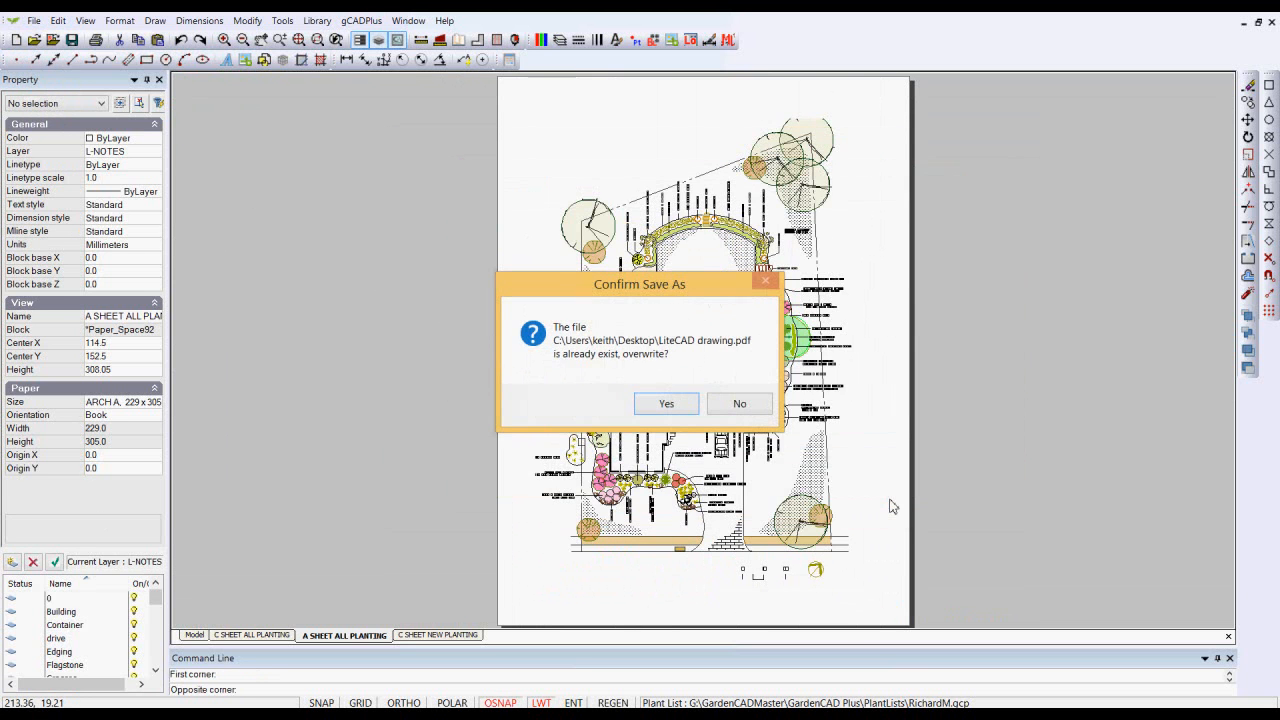
pyautogui.click(667, 405)
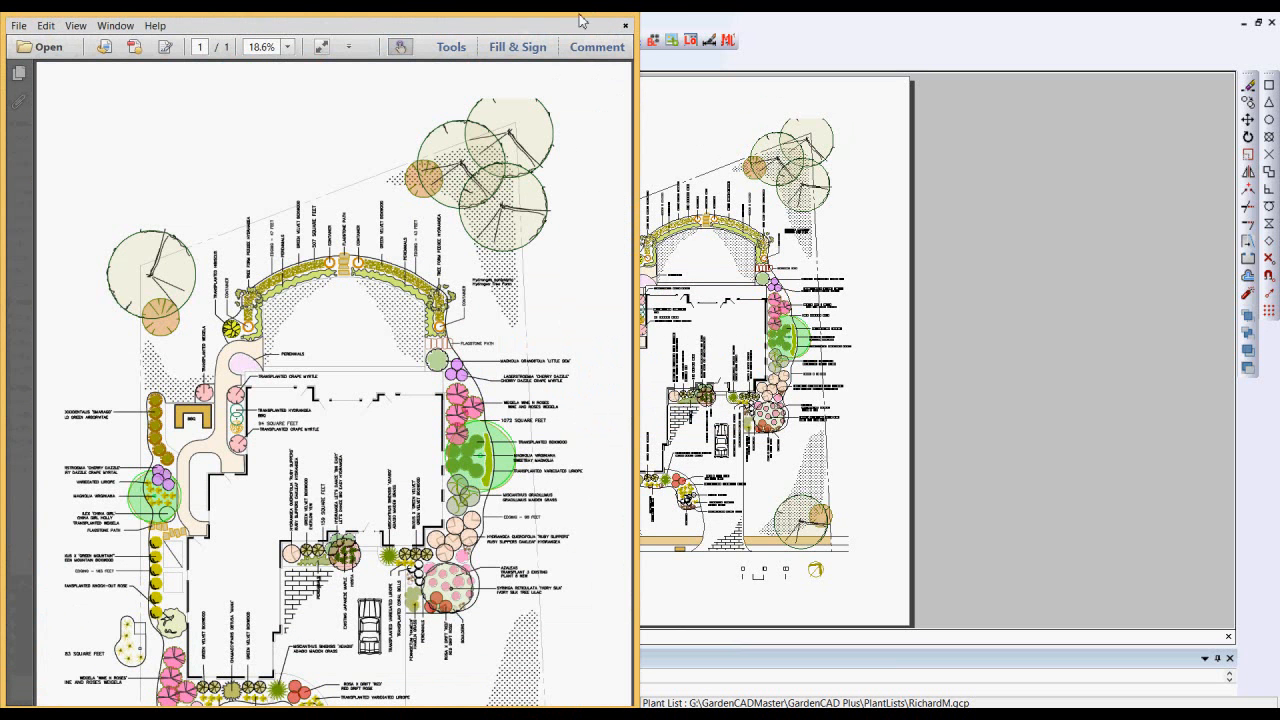
# - Maximize the exported PDF in the PDF viewer and examine the line thicknesses of the plants, labels and house walls
pyautogui.click(576, 32)
pyautogui.scroll(-10, 544, 413)
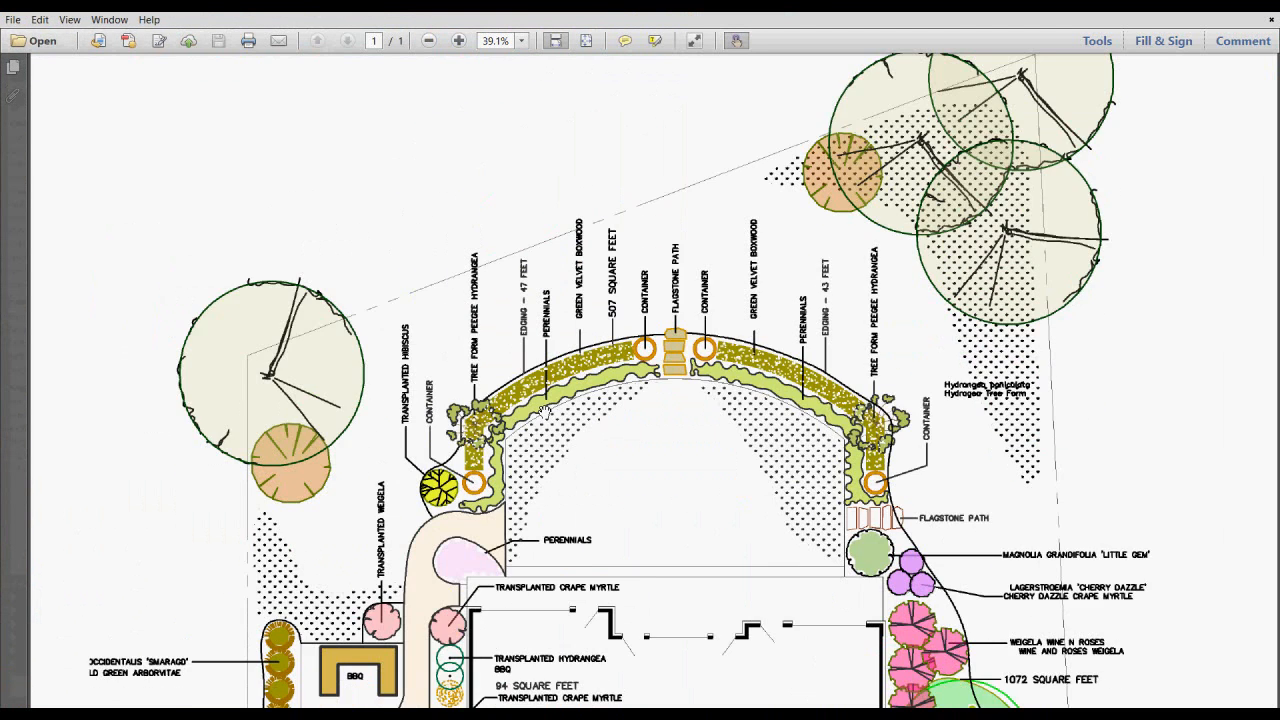
pyautogui.scroll(-2, 544, 413)
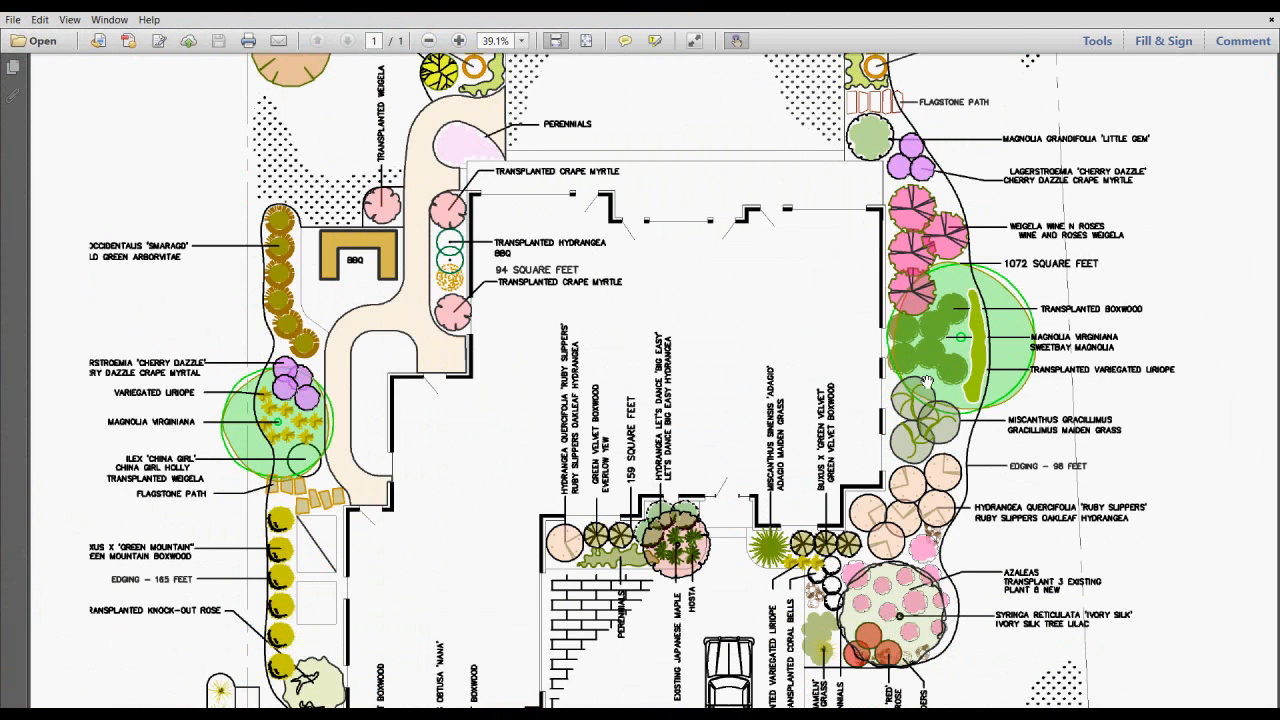
pyautogui.scroll(6, 710, 385)
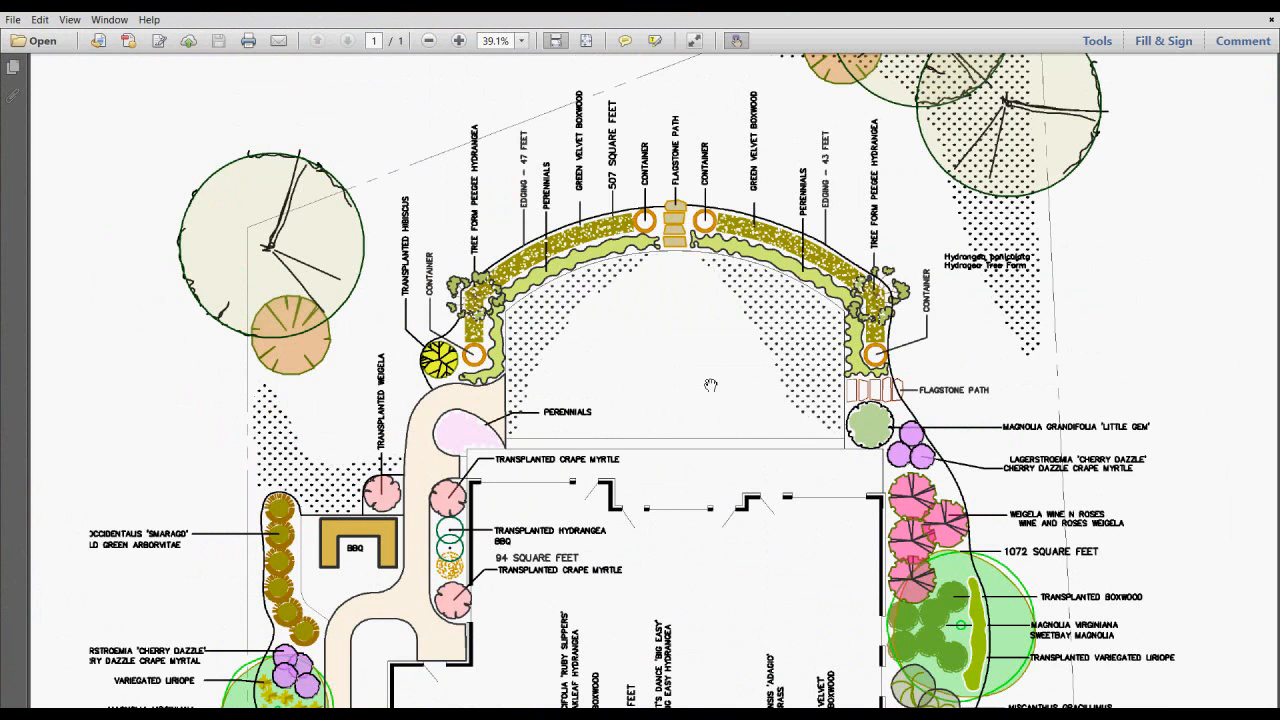